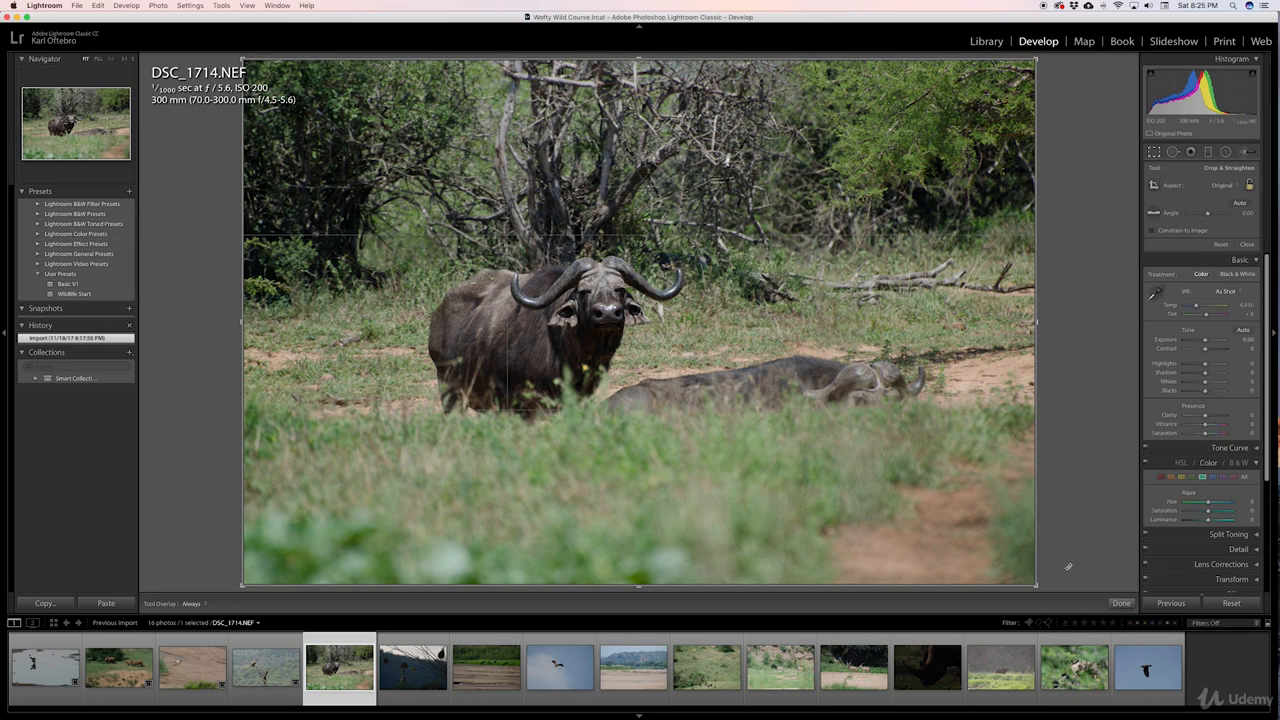
Straighten the buffalo photo to a crop angle of 1.22 and trim a thin strip of grass from the foreground
mouse_move(1066, 579)
left_mouse_down()
mouse_move(1078, 497)
mouse_move(1054, 567)
mouse_move(986, 610)
mouse_move(1055, 582)
mouse_move(1046, 591)
left_mouse_up()
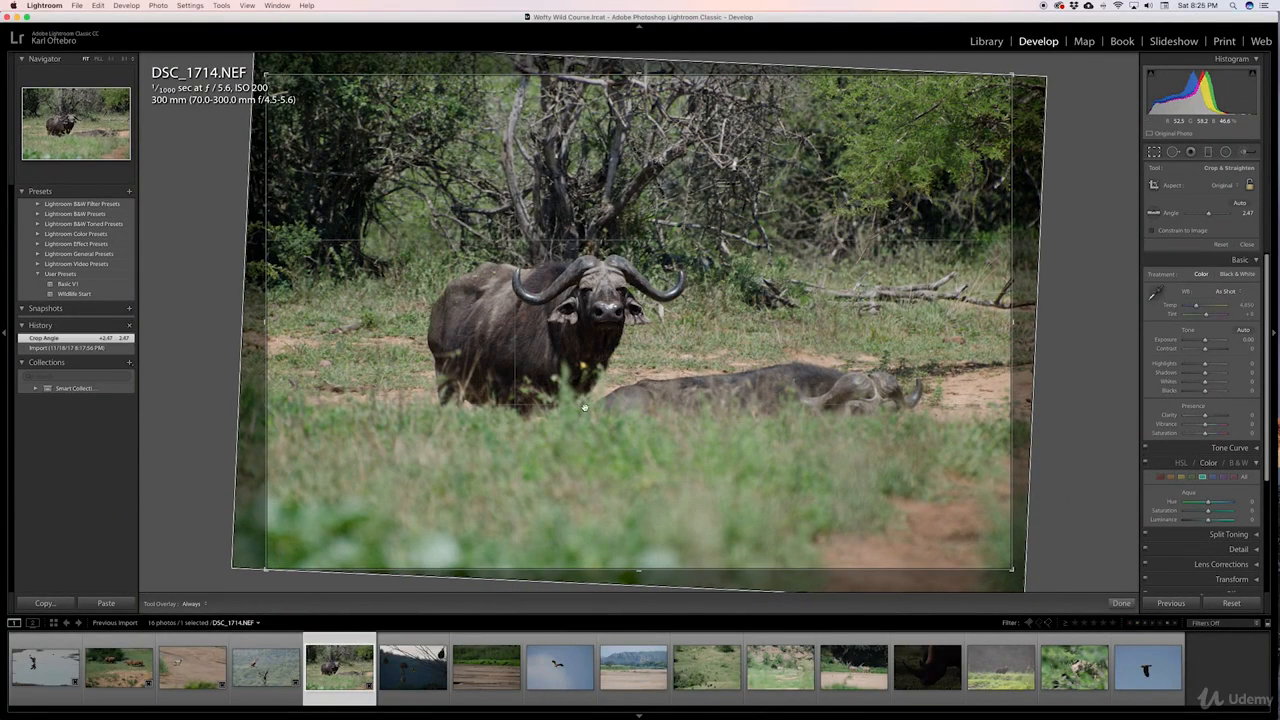
mouse_move(1037, 531)
left_mouse_down()
mouse_move(1048, 551)
mouse_move(1055, 540)
left_mouse_up()
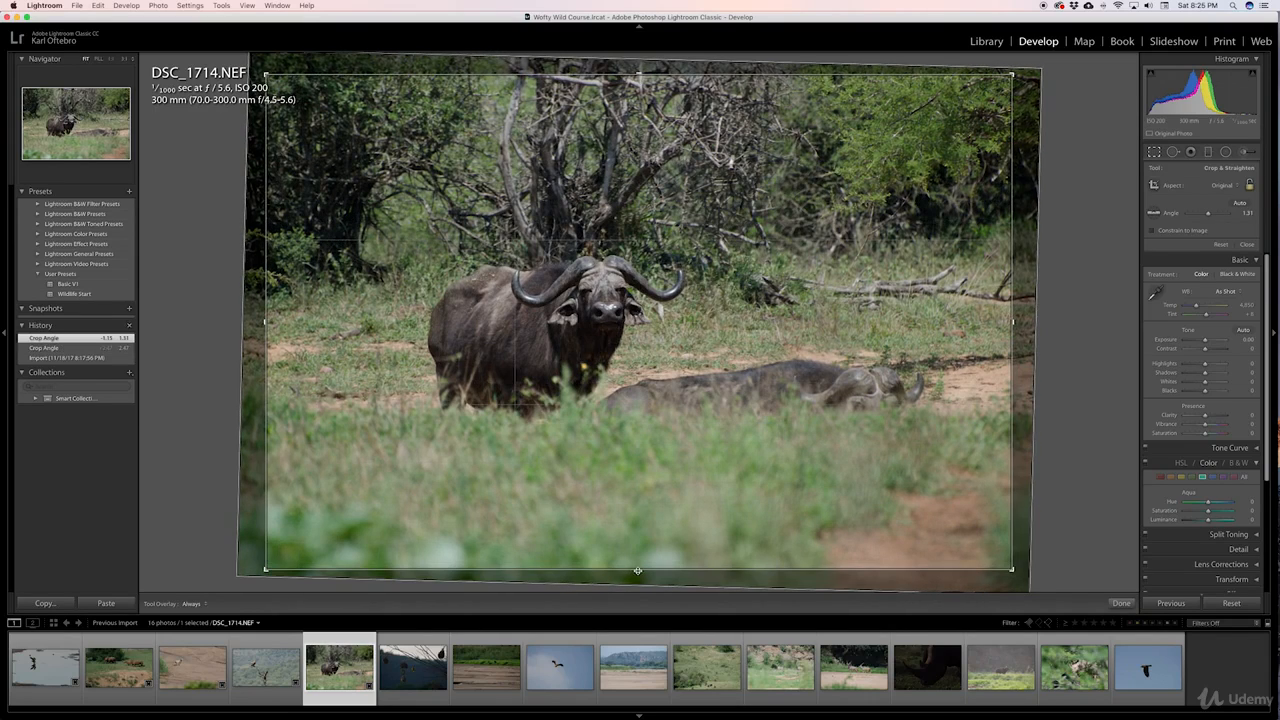
left_click_drag(638, 570, 646, 488)
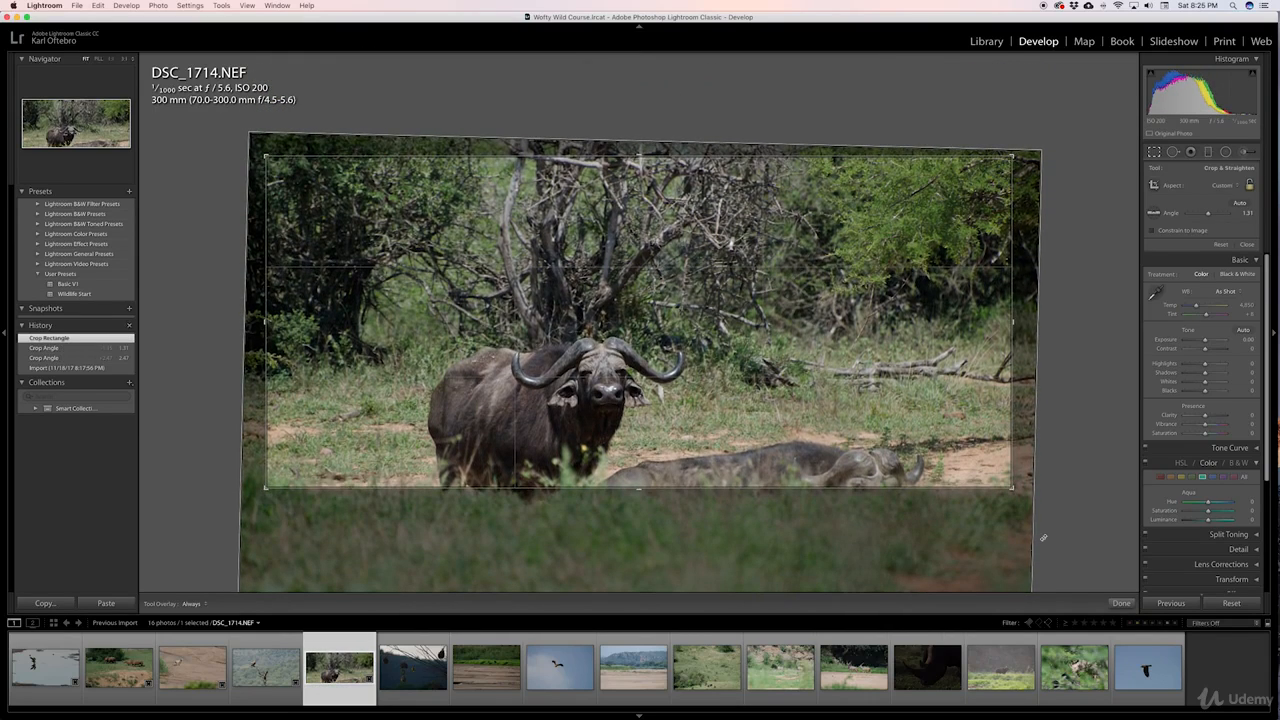
left_click_drag(1078, 519, 1079, 511)
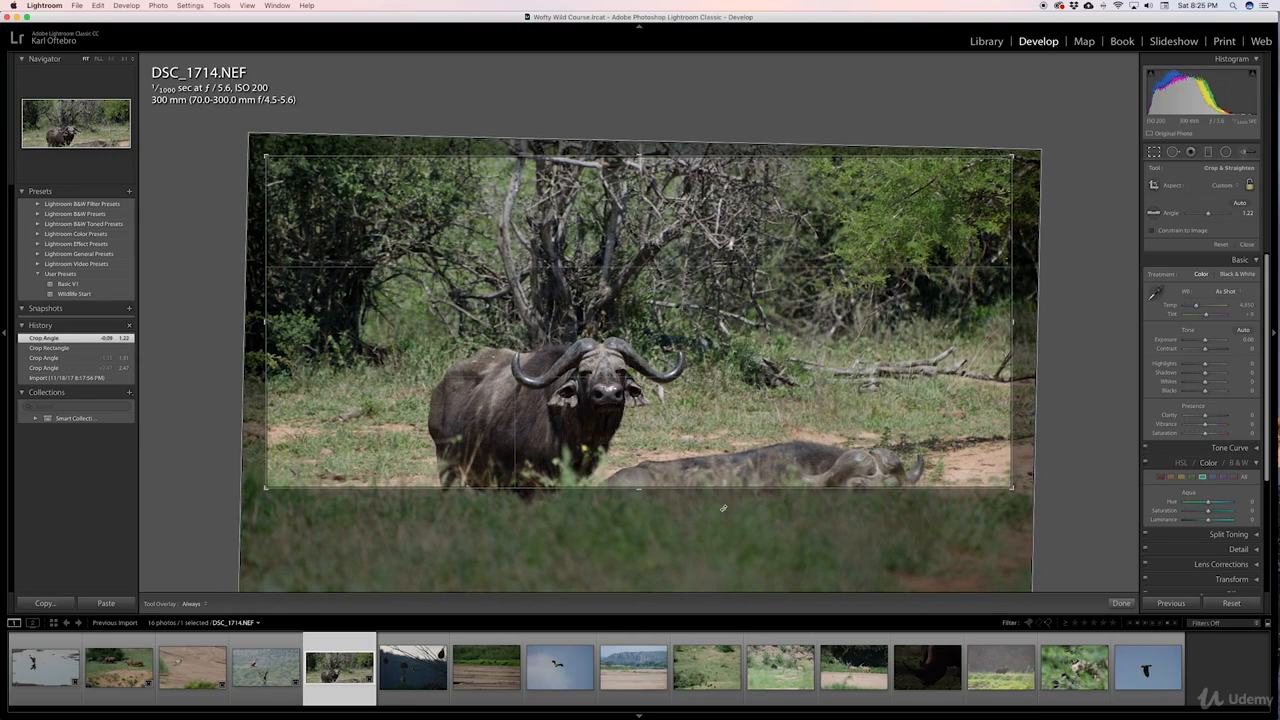
left_click_drag(651, 489, 640, 552)
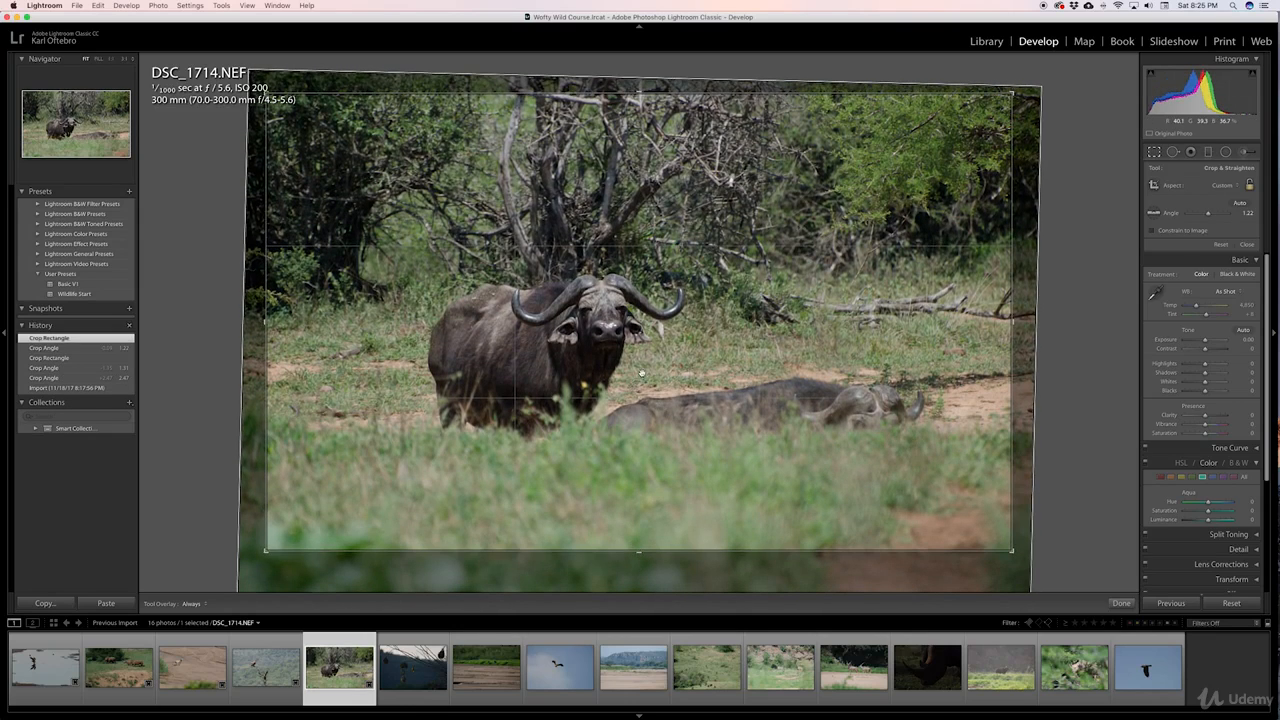
Tighten the crop around the standing and lying buffalo, keeping the 1.22 angle, and apply it
left_click_drag(267, 88, 264, 93)
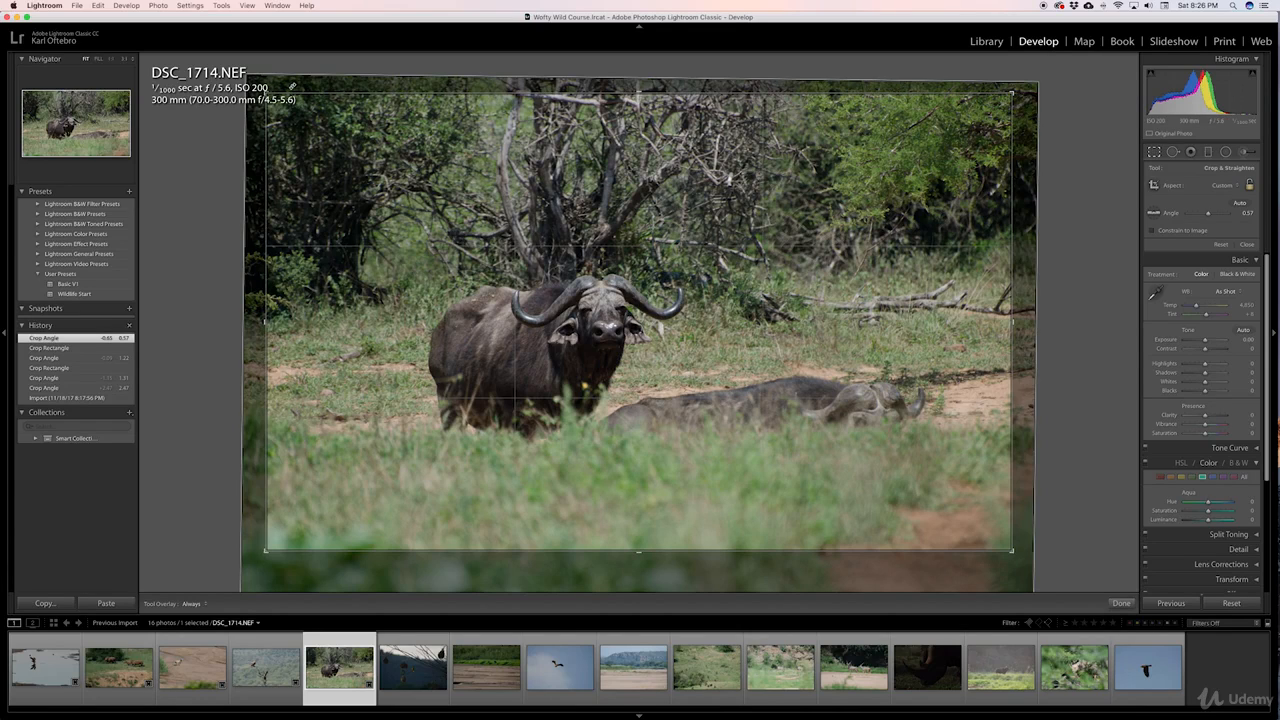
key("super+z")
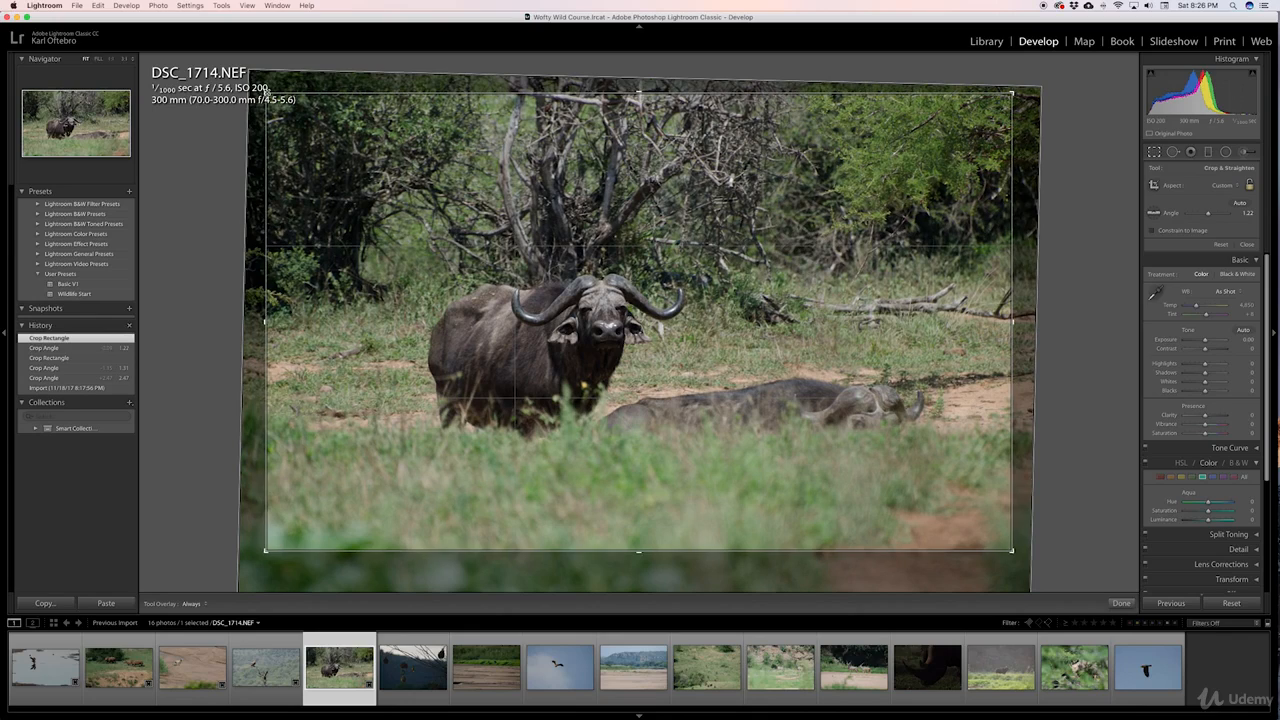
left_click_drag(265, 93, 336, 154)
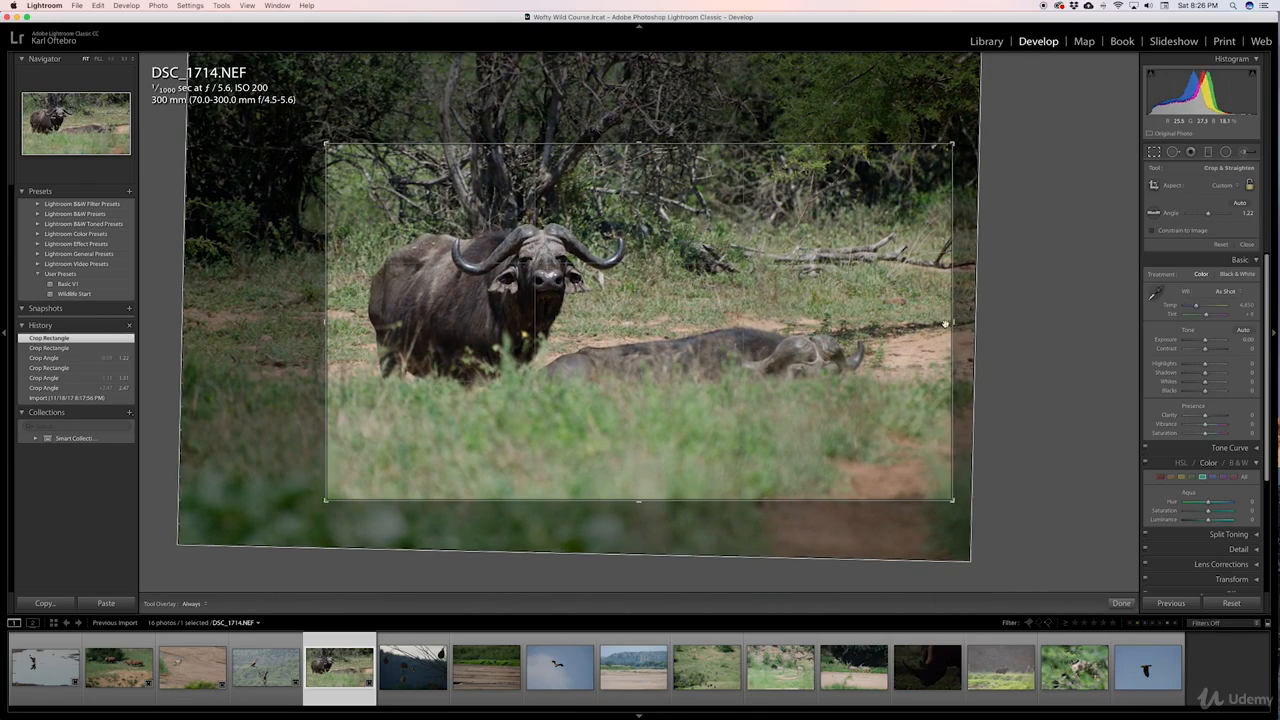
left_click_drag(945, 324, 940, 328)
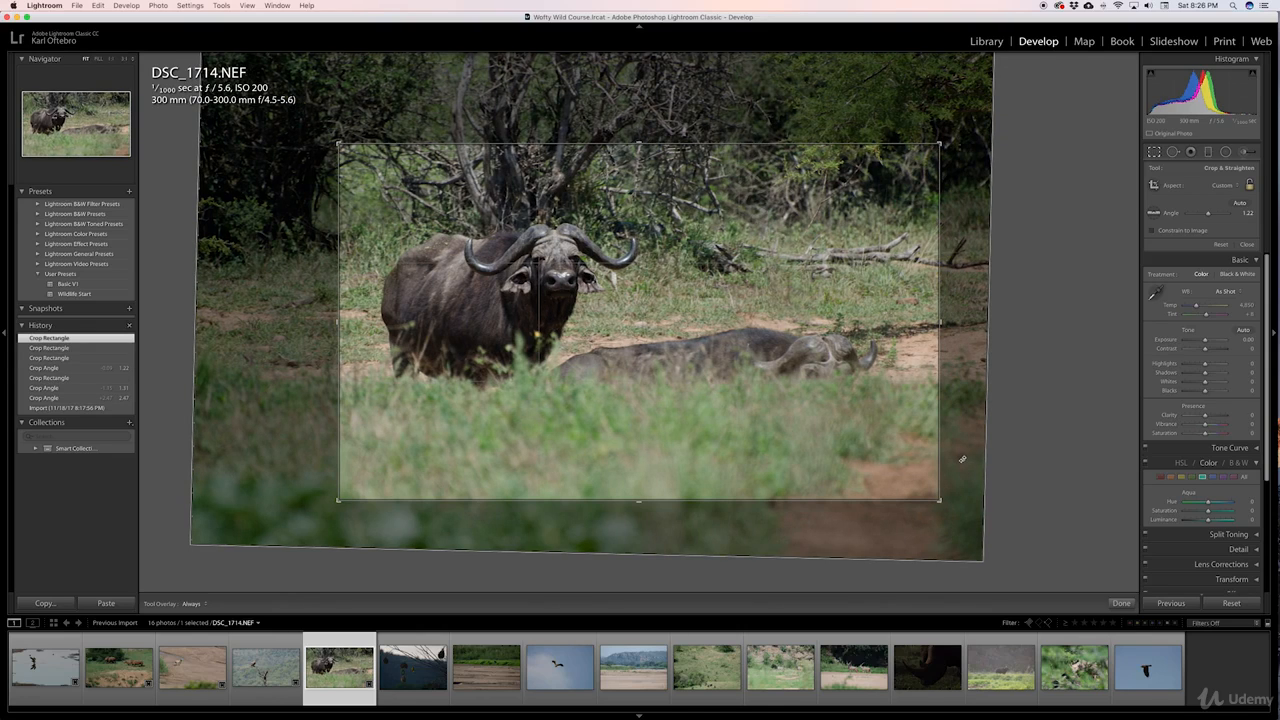
left_click(1121, 603)
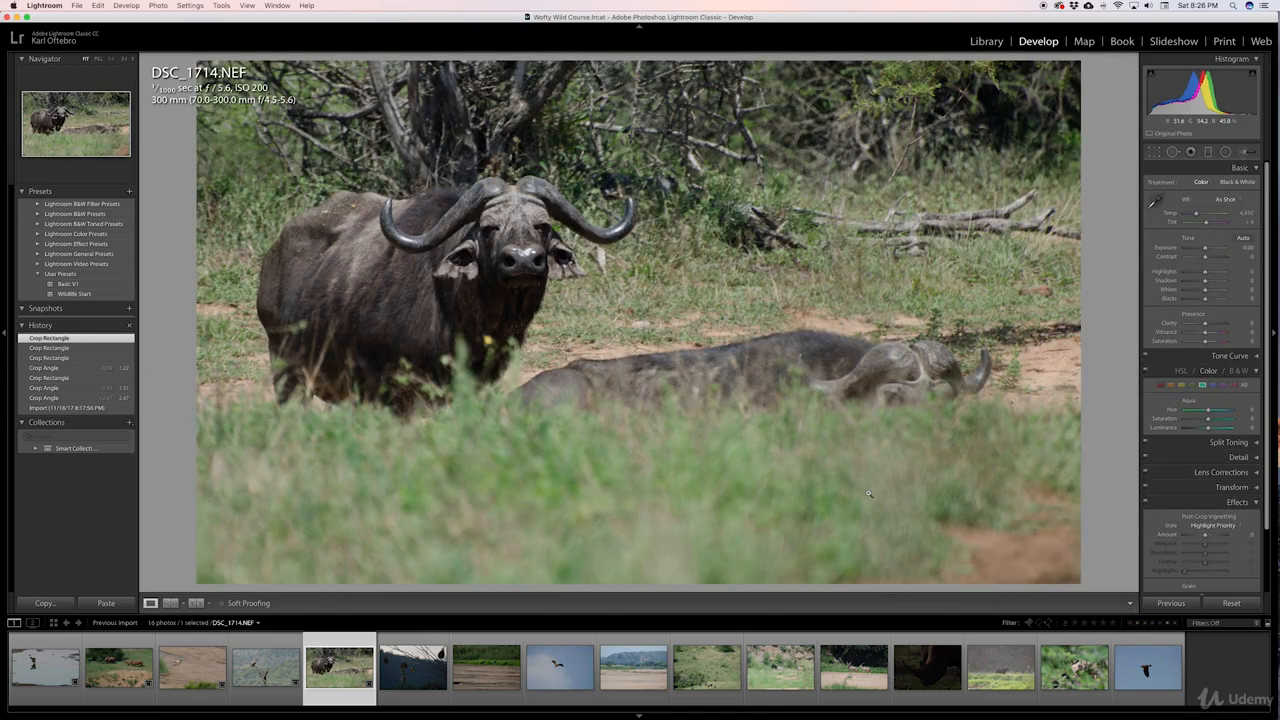
Crop DSC_1897.NEF in on the yellow bird and the three stacked nests, cutting away the sky and the outer branches
key("Right")
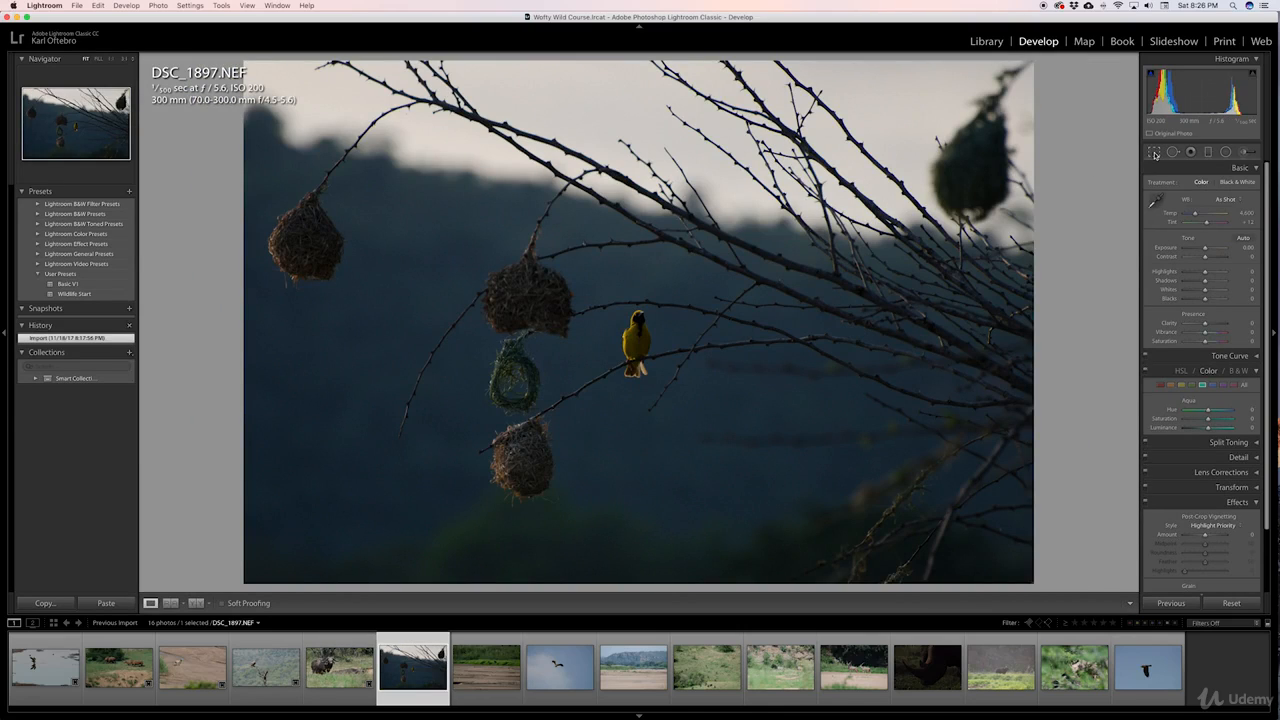
left_click(1154, 152)
left_click_drag(1033, 60, 934, 146)
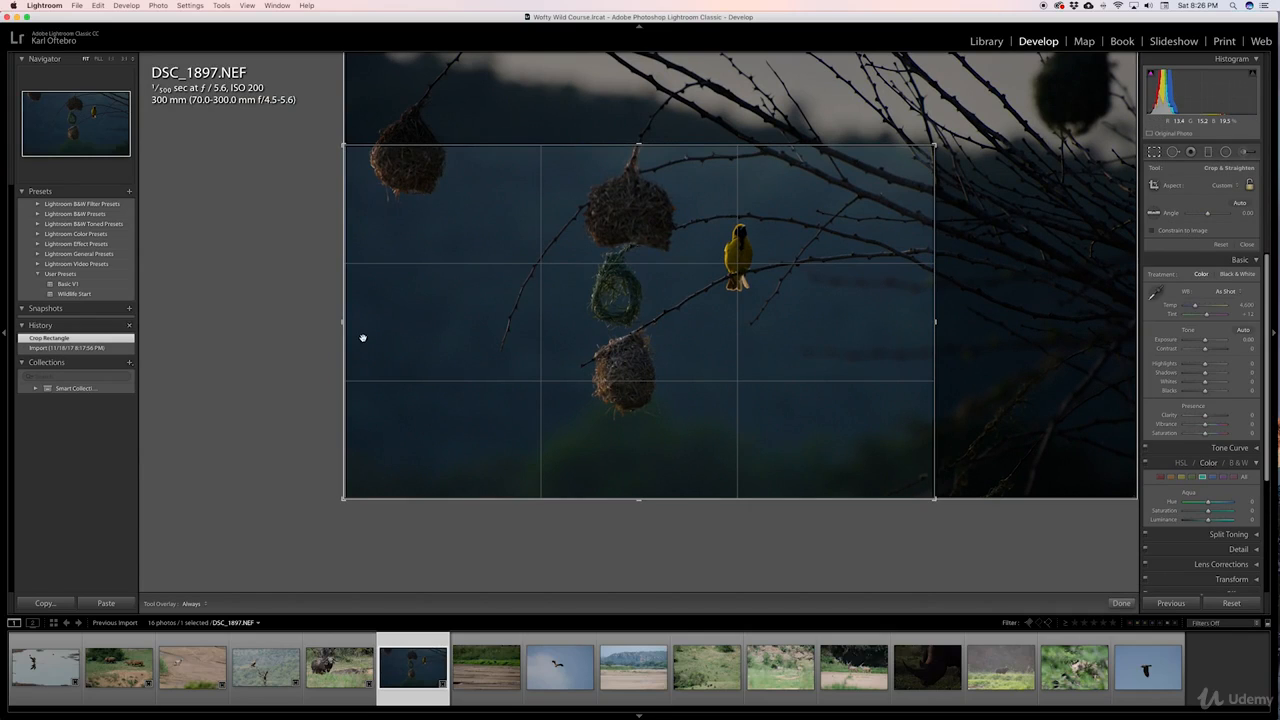
left_click_drag(636, 487, 636, 507)
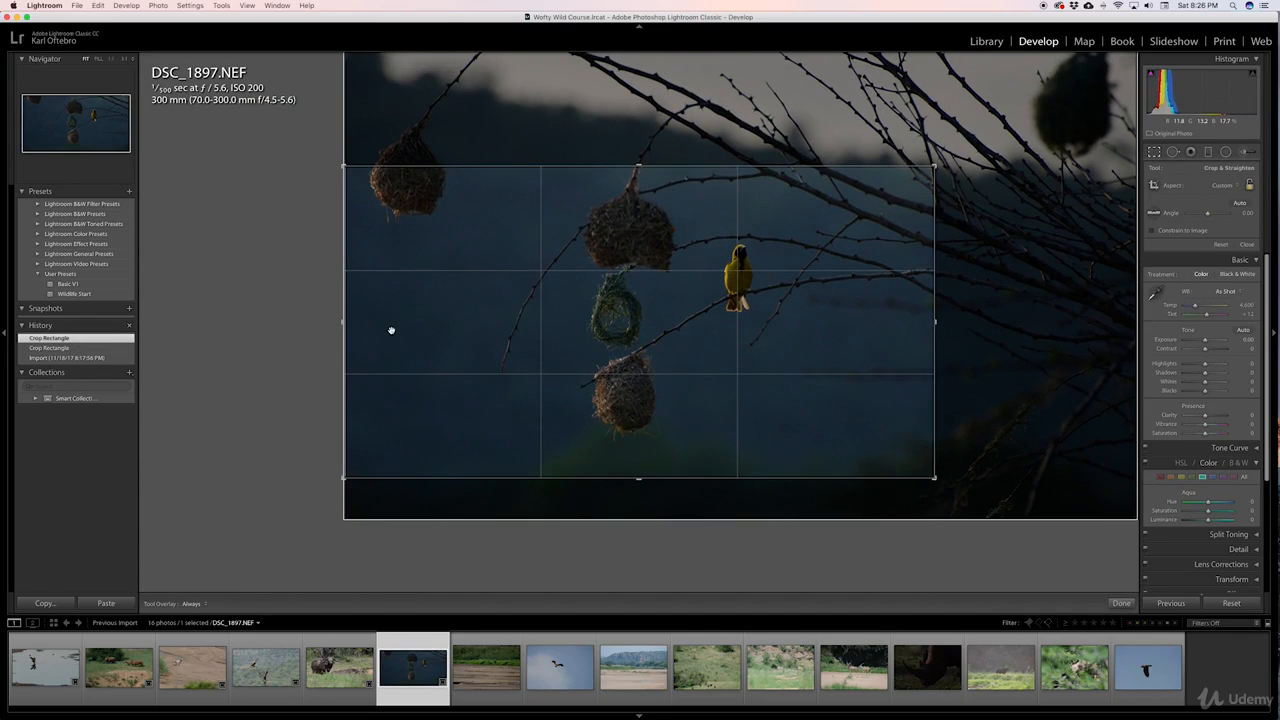
left_click_drag(343, 321, 384, 321)
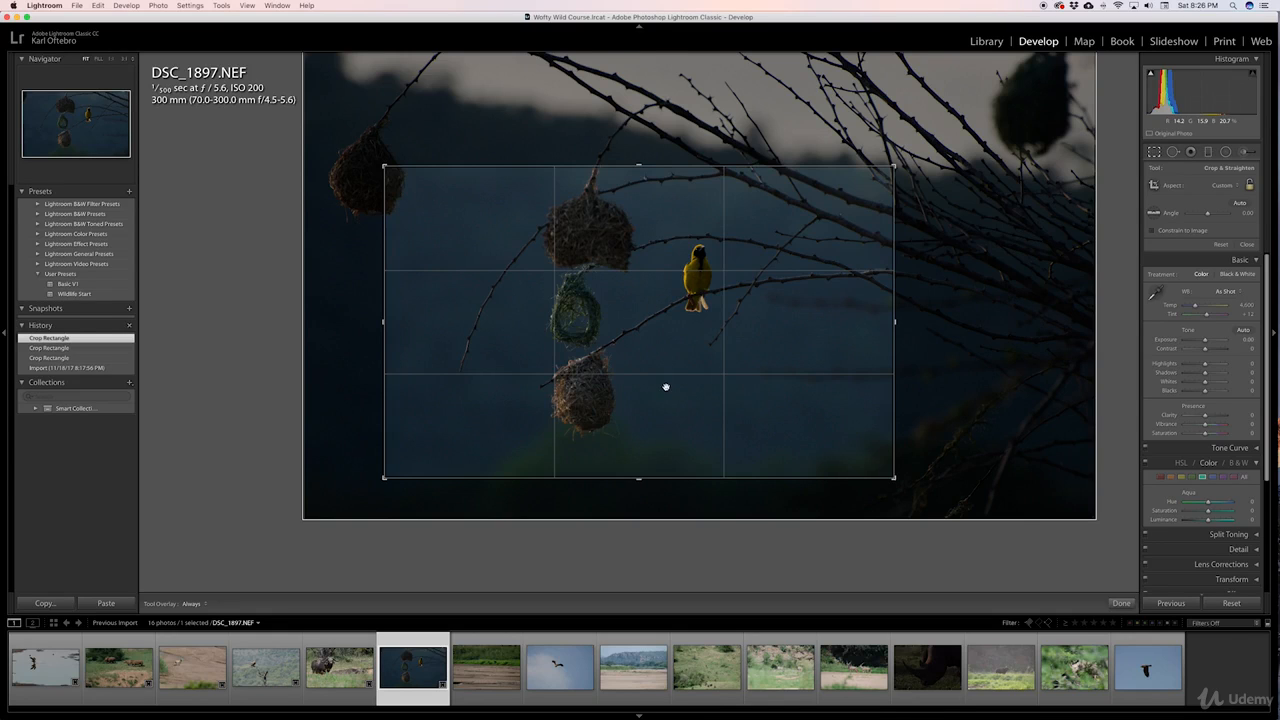
Reposition the yellow bird and nests within the crop frame, apply the crop, and flip the photo horizontally
left_click_drag(666, 387, 701, 323)
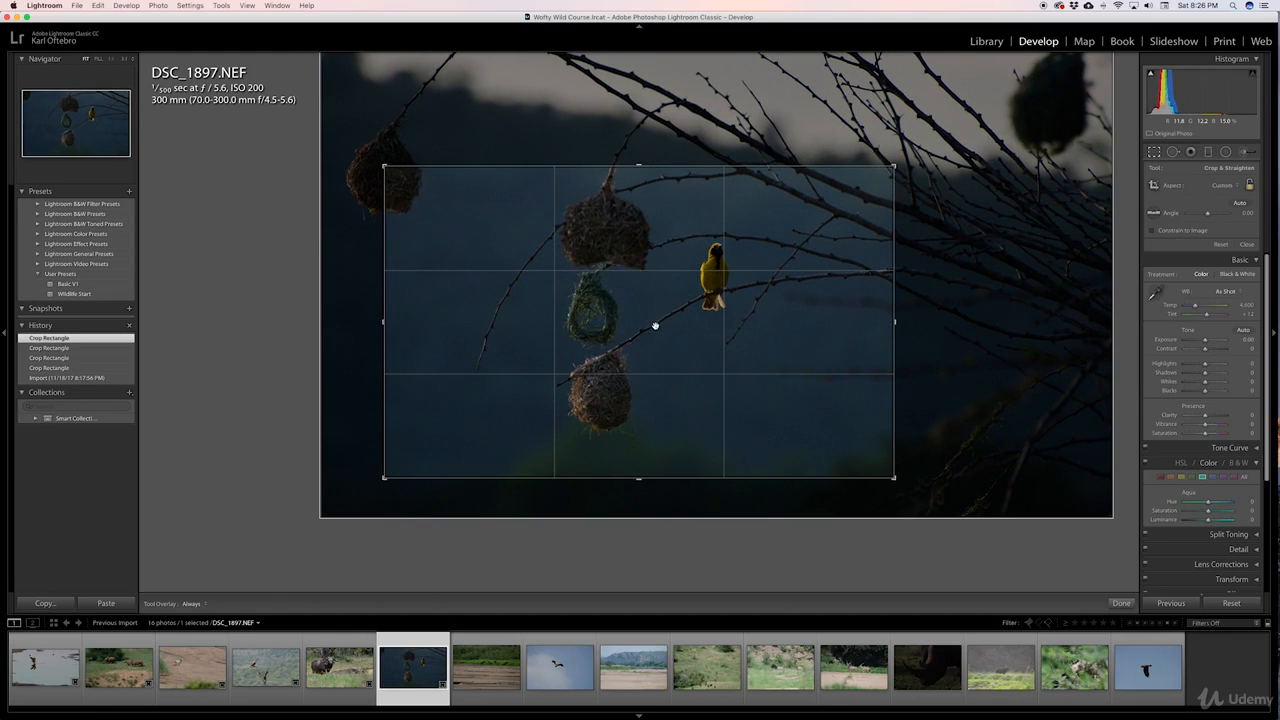
left_click_drag(632, 303, 646, 329)
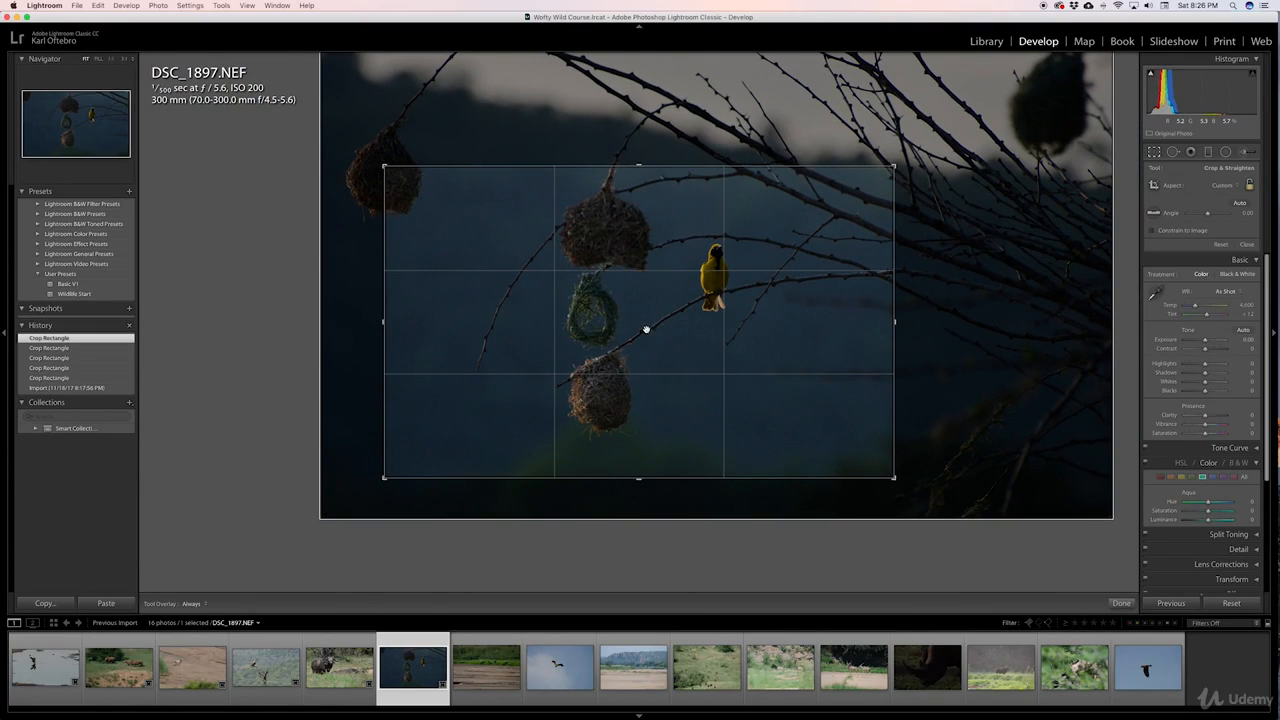
left_click(1121, 604)
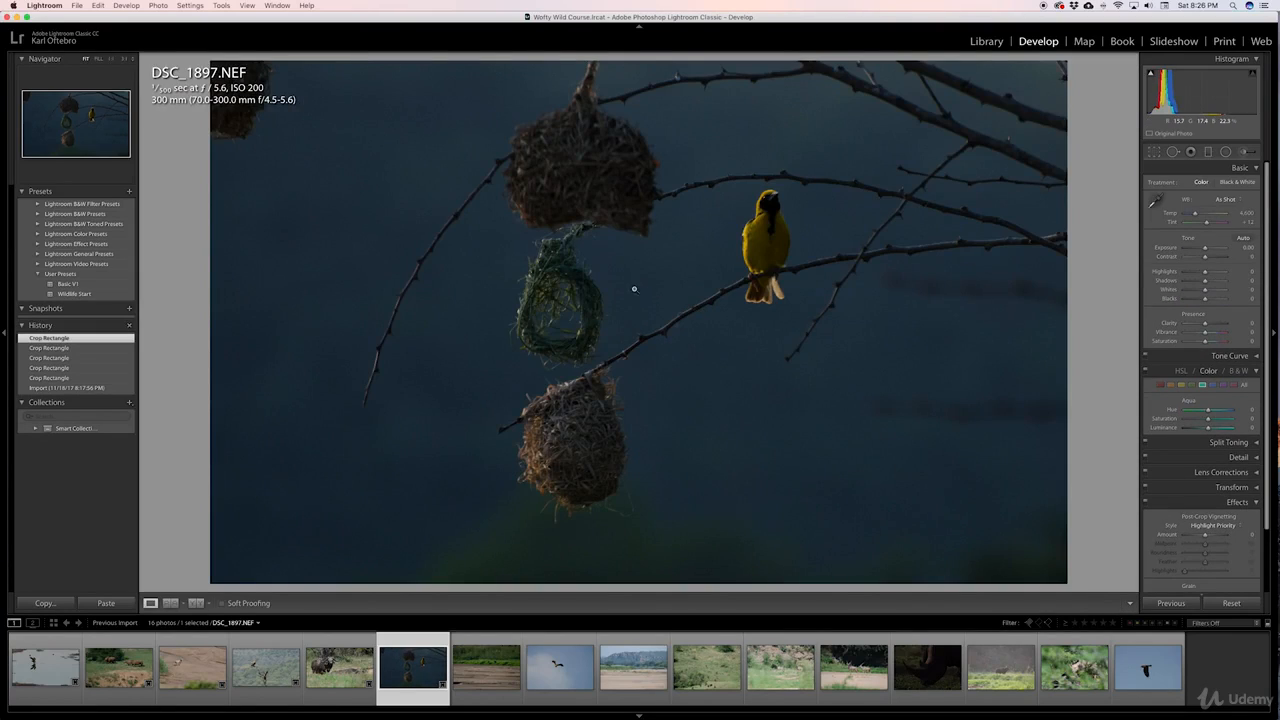
left_click(159, 6)
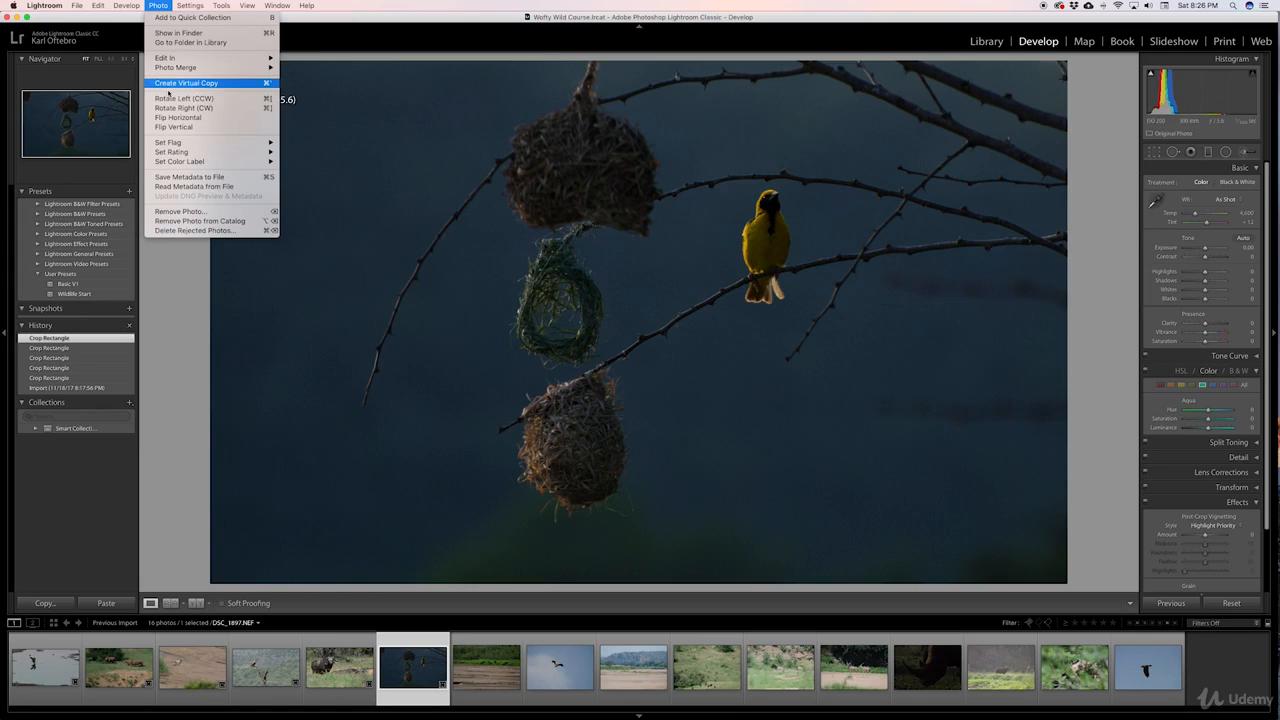
left_click(179, 118)
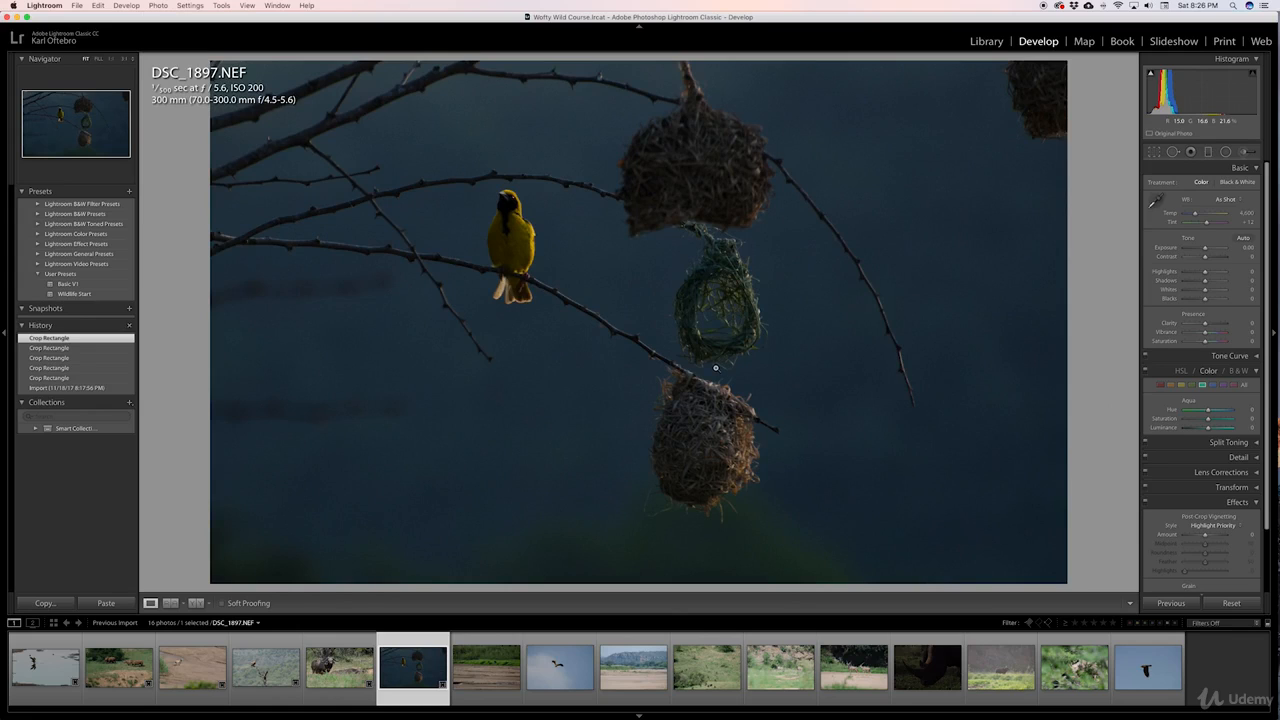
Crop DSC_1959.NEF around the bird flying over the grass bank and straighten it to an angle of 0.61
key("Right")
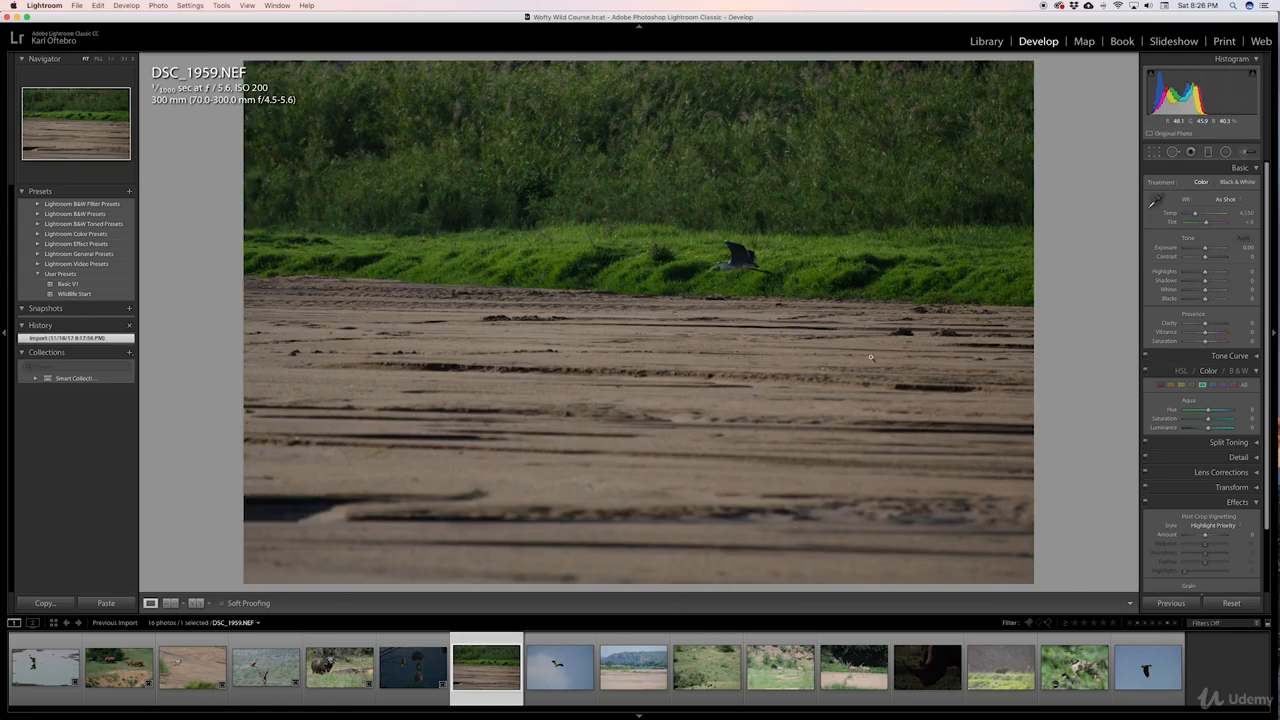
left_click(1153, 153)
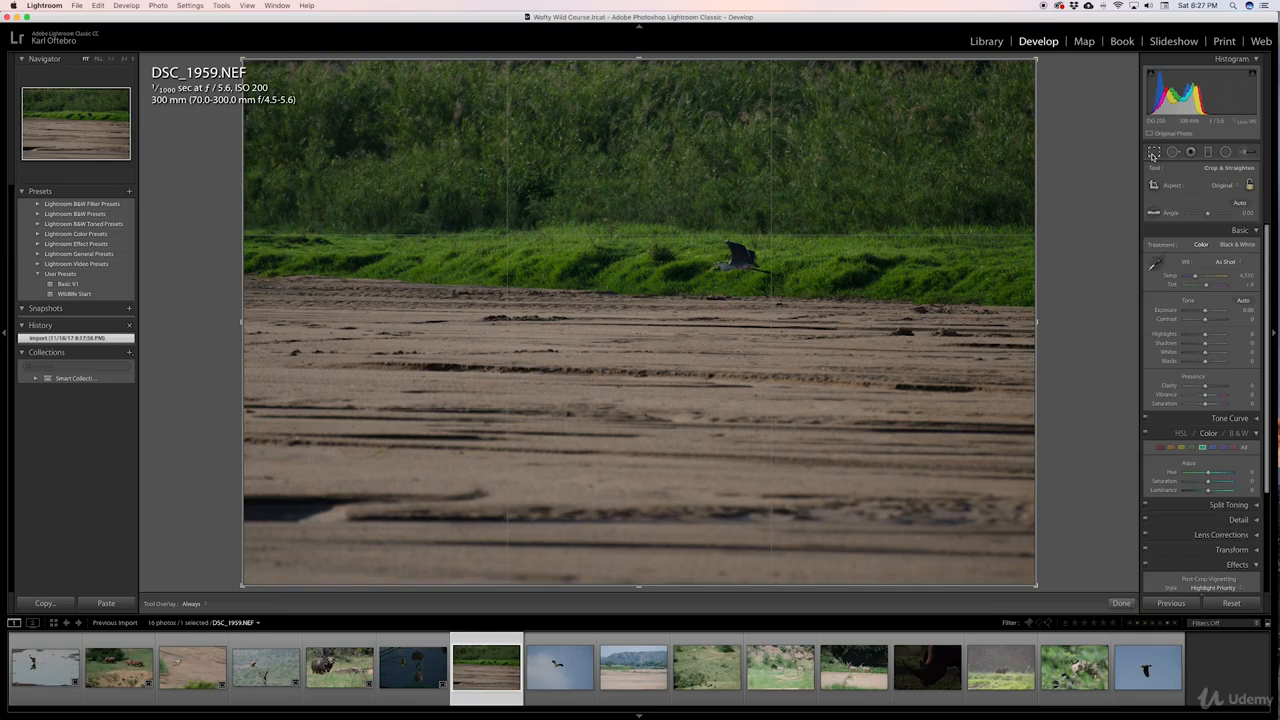
left_click_drag(1033, 70, 956, 109)
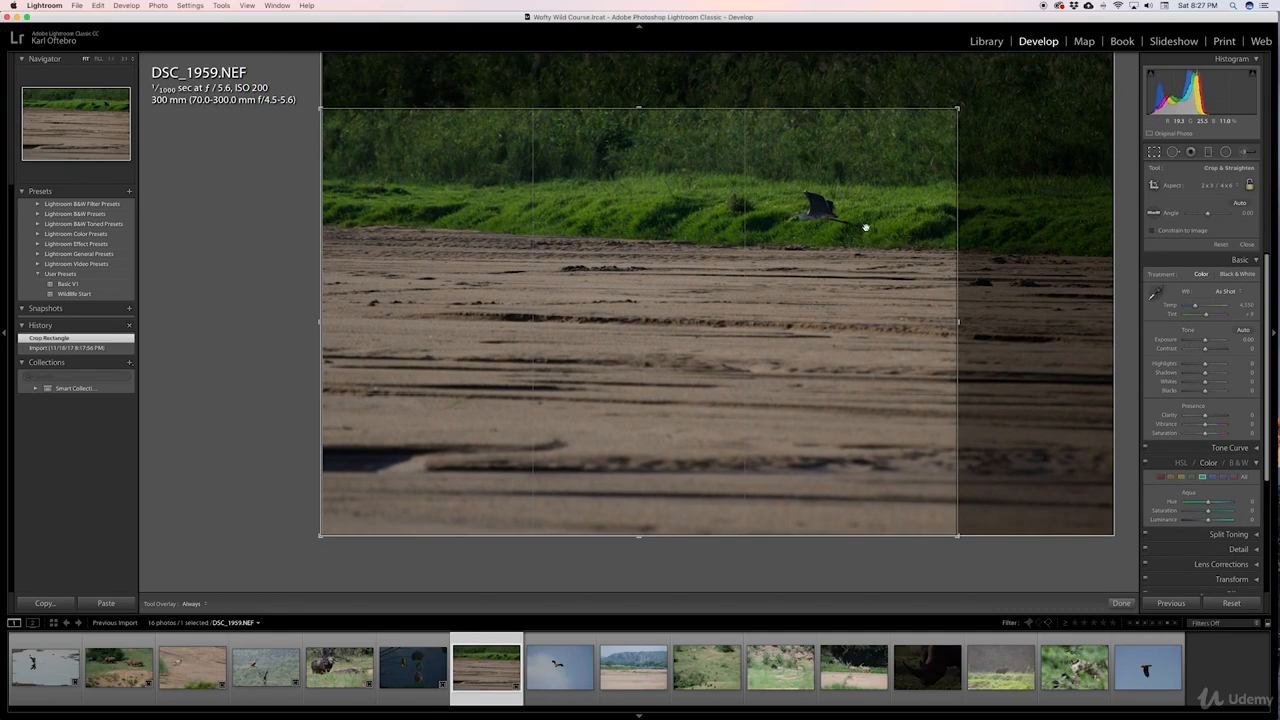
left_click_drag(321, 534, 439, 448)
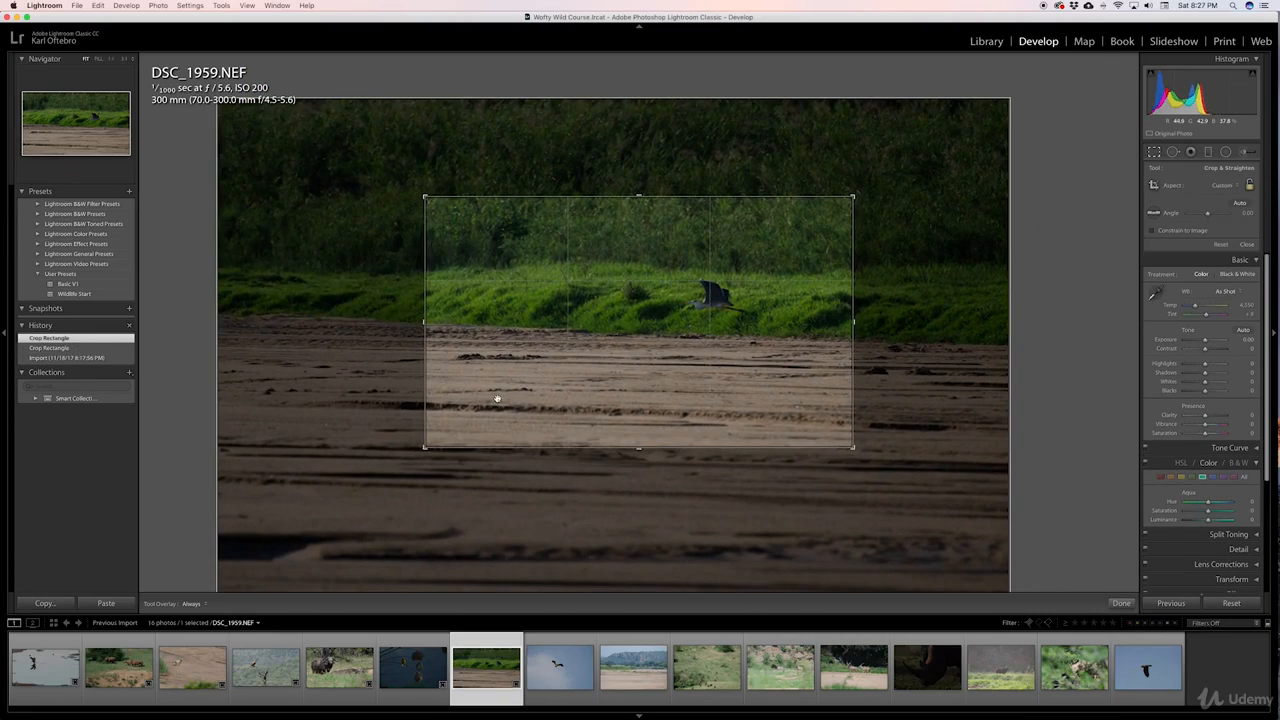
left_click_drag(537, 374, 534, 366)
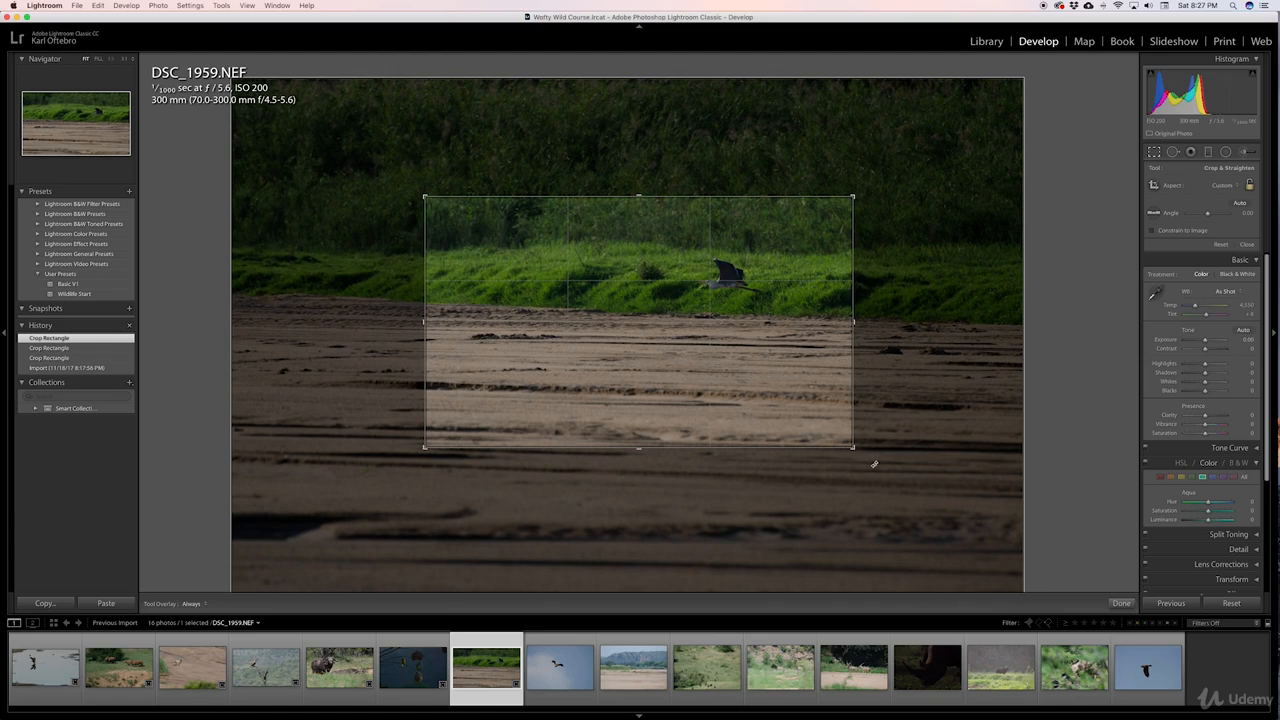
left_click_drag(871, 460, 873, 467)
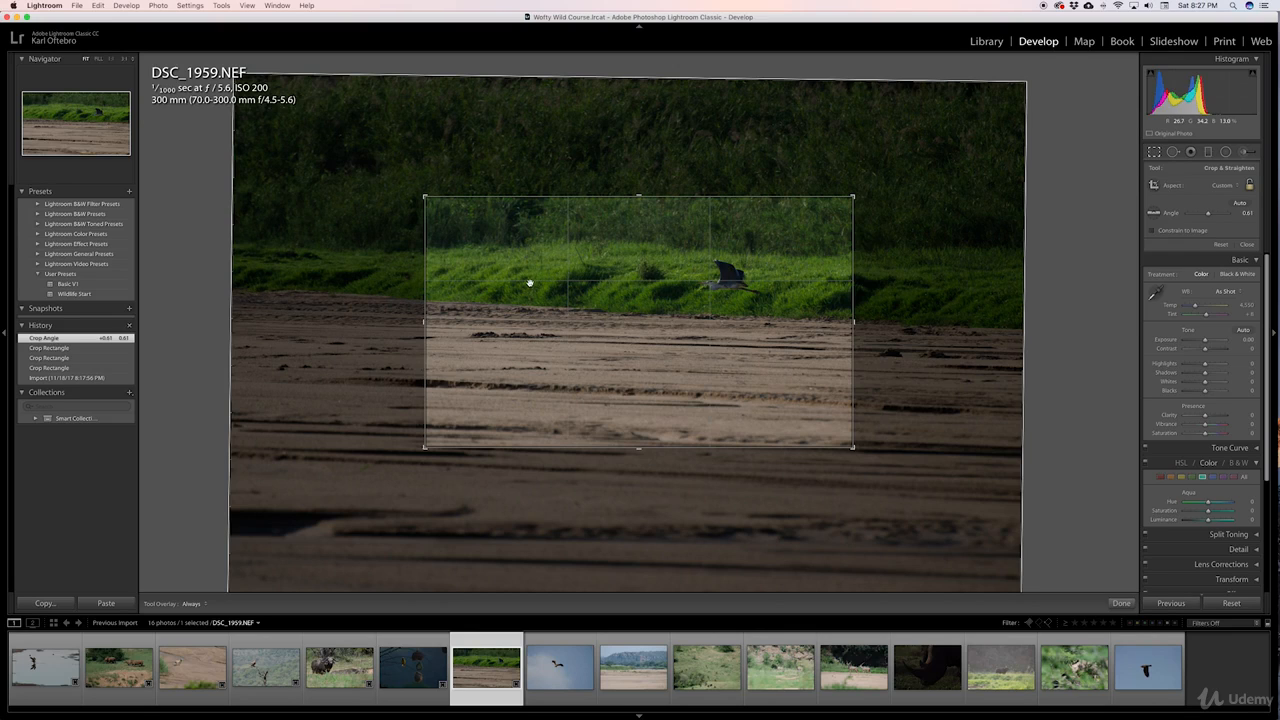
left_click(1121, 604)
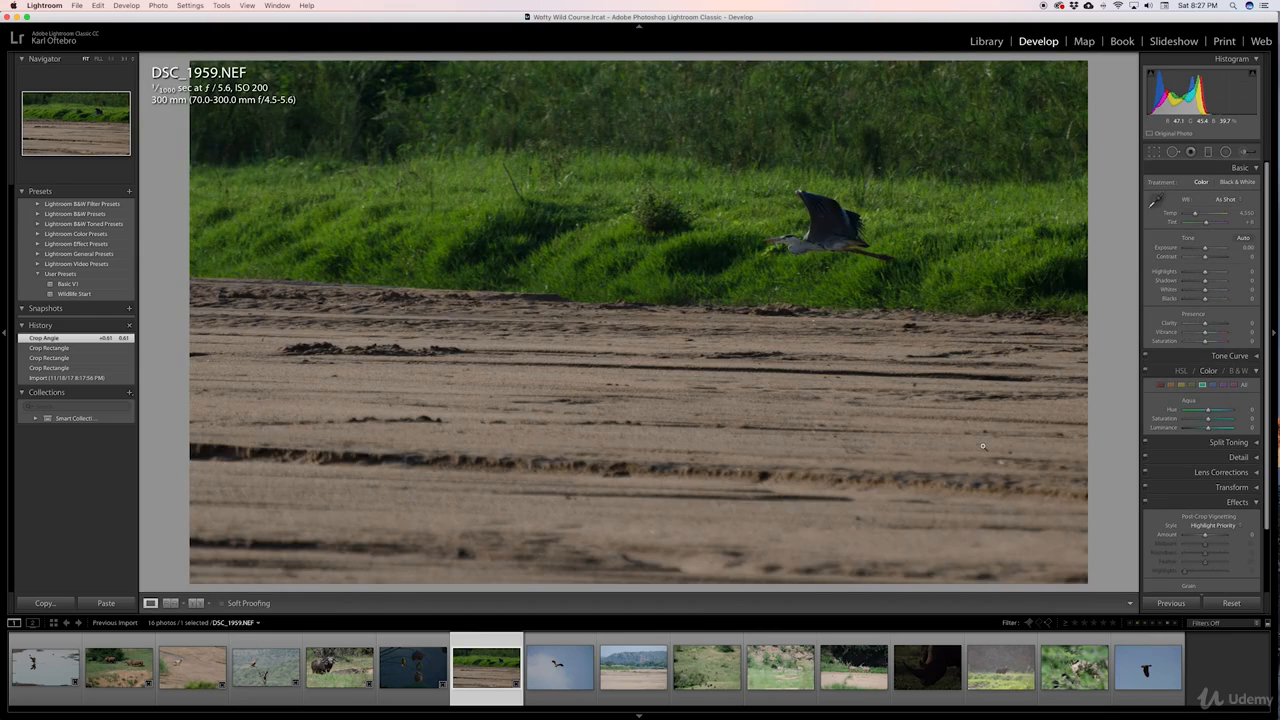
Crop DSC_1992.NEF to a wide 16 x 9 frame around the soaring bird, leaving more sky ahead of it
key("Right")
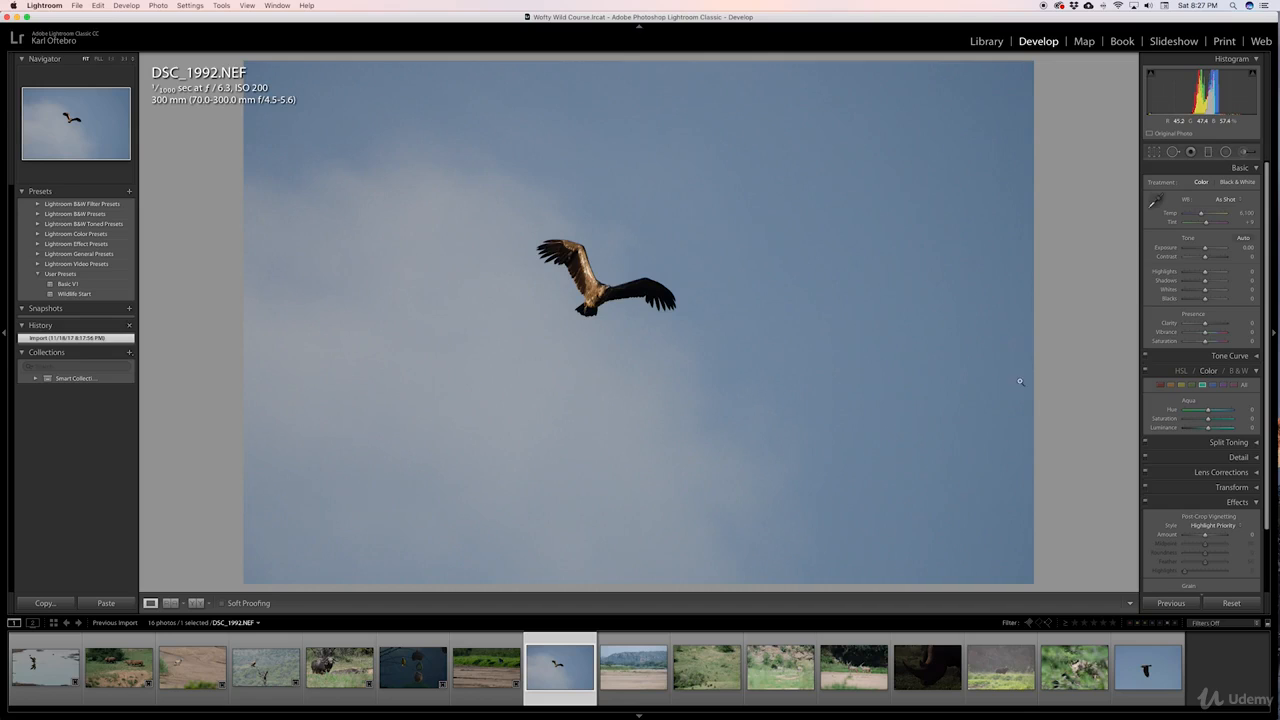
key("r")
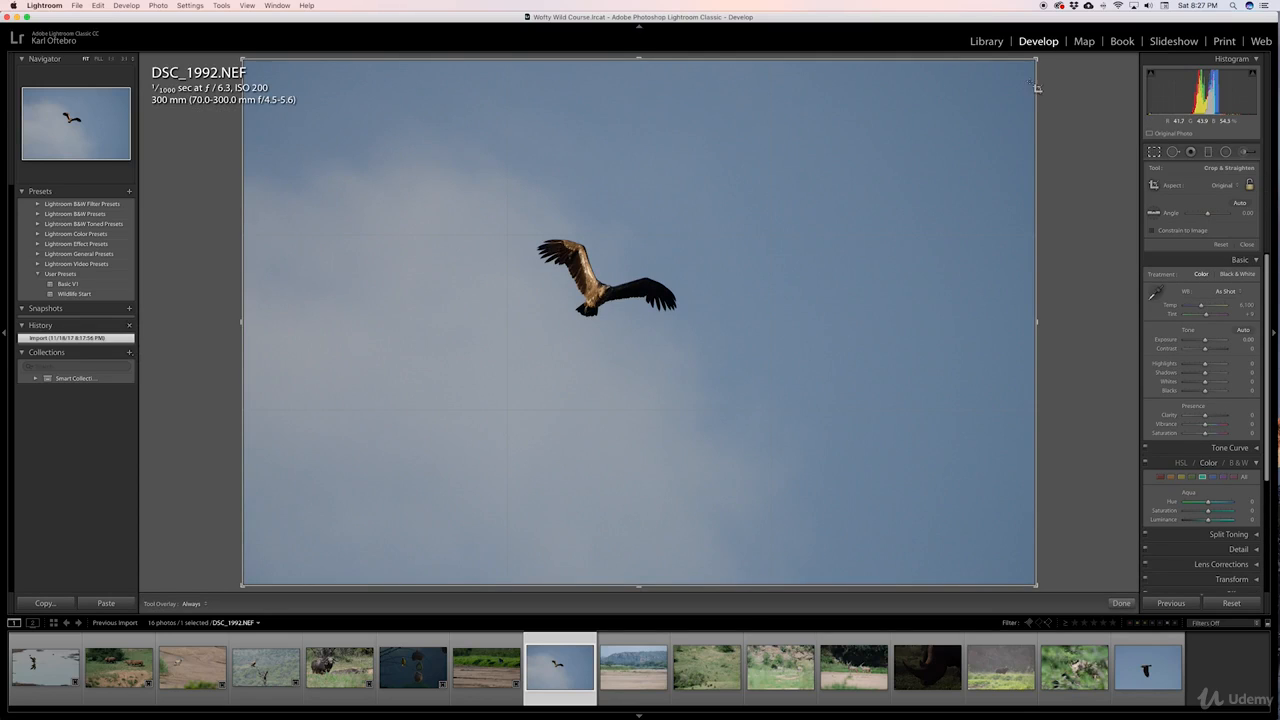
left_click_drag(1036, 60, 931, 129)
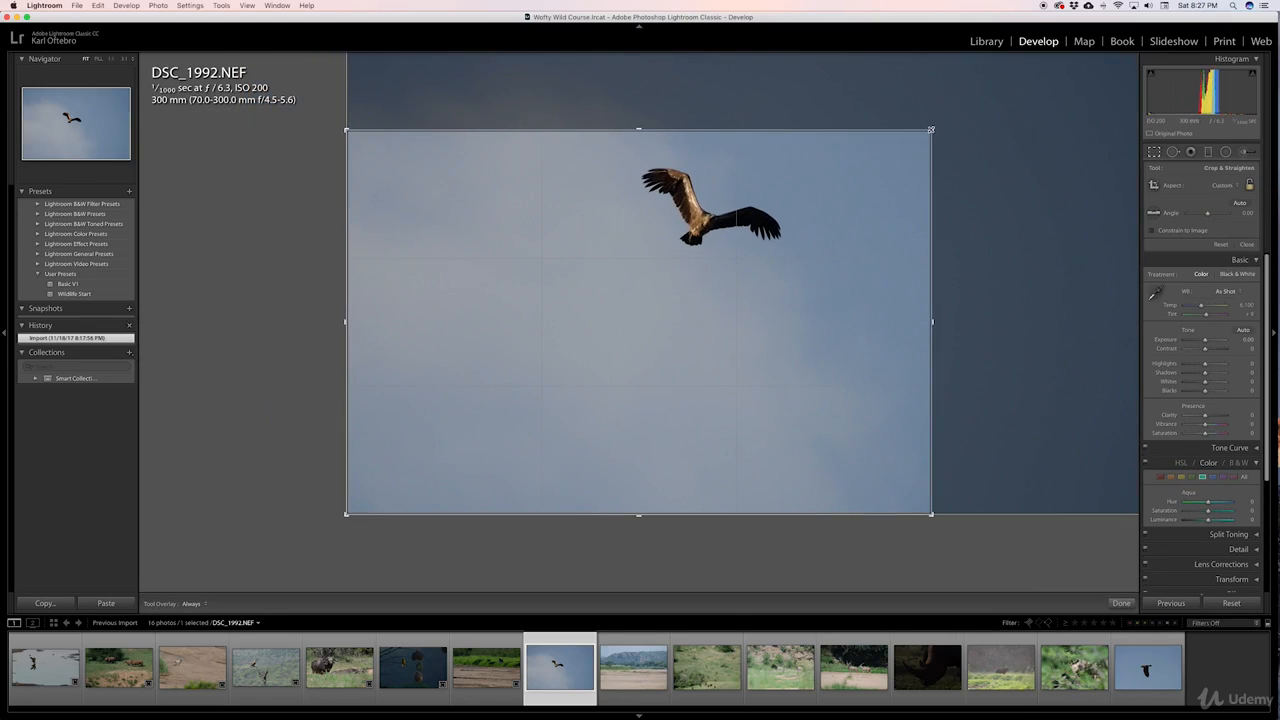
left_click_drag(346, 516, 437, 437)
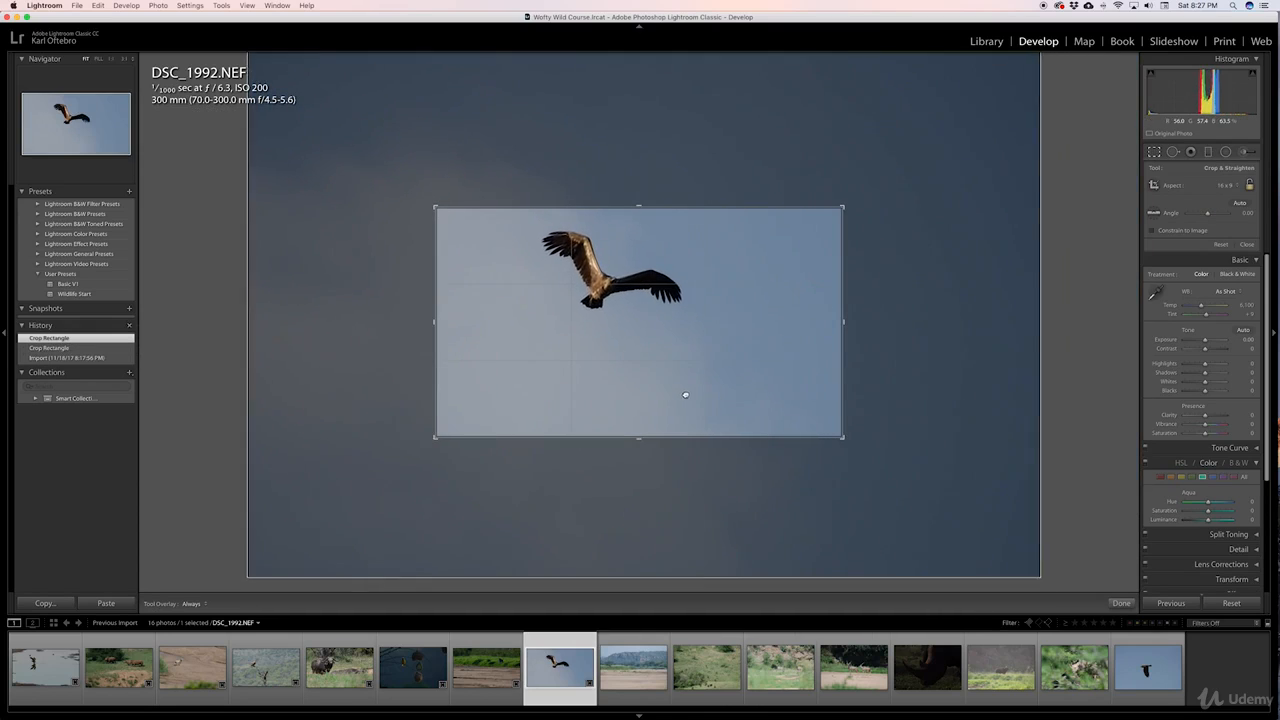
Rotate the soaring bird photo to an angle of -24.42 so its wings are level, reposition the bird, and apply the crop
left_click_drag(877, 457, 959, 371)
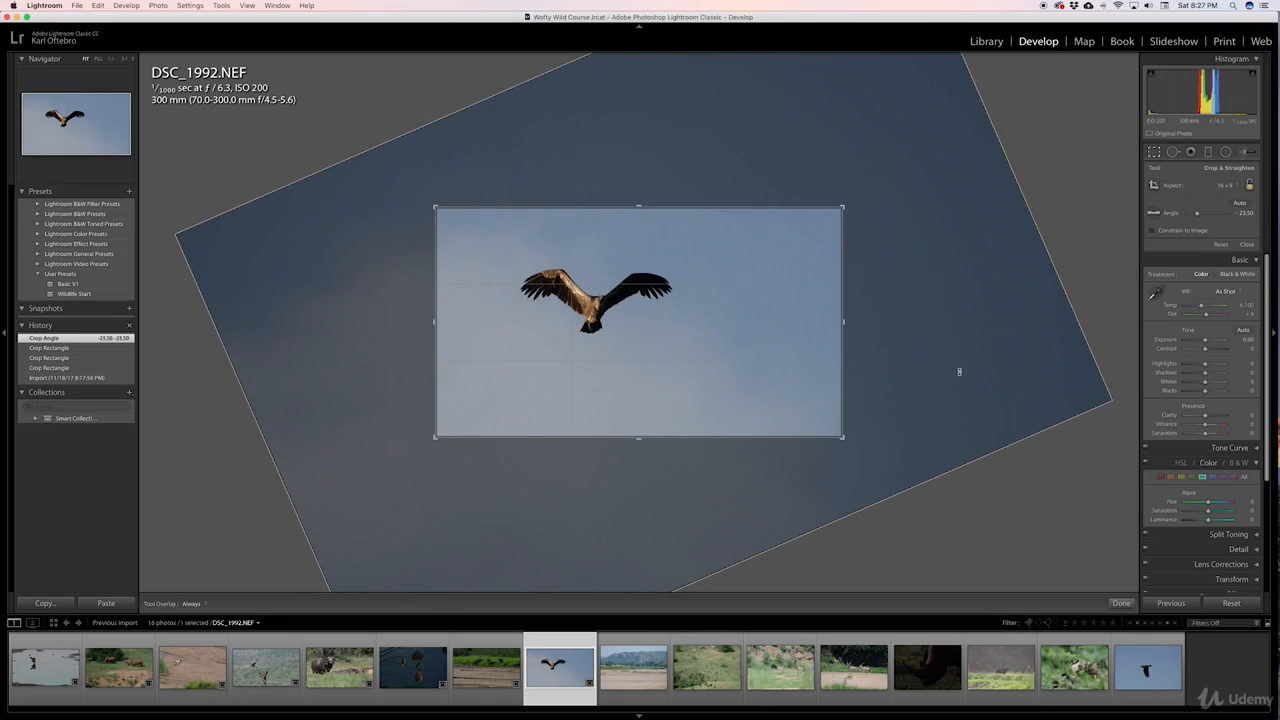
mouse_move(674, 349)
left_mouse_down()
mouse_move(672, 331)
mouse_move(686, 357)
left_mouse_up()
left_click_drag(908, 451, 917, 456)
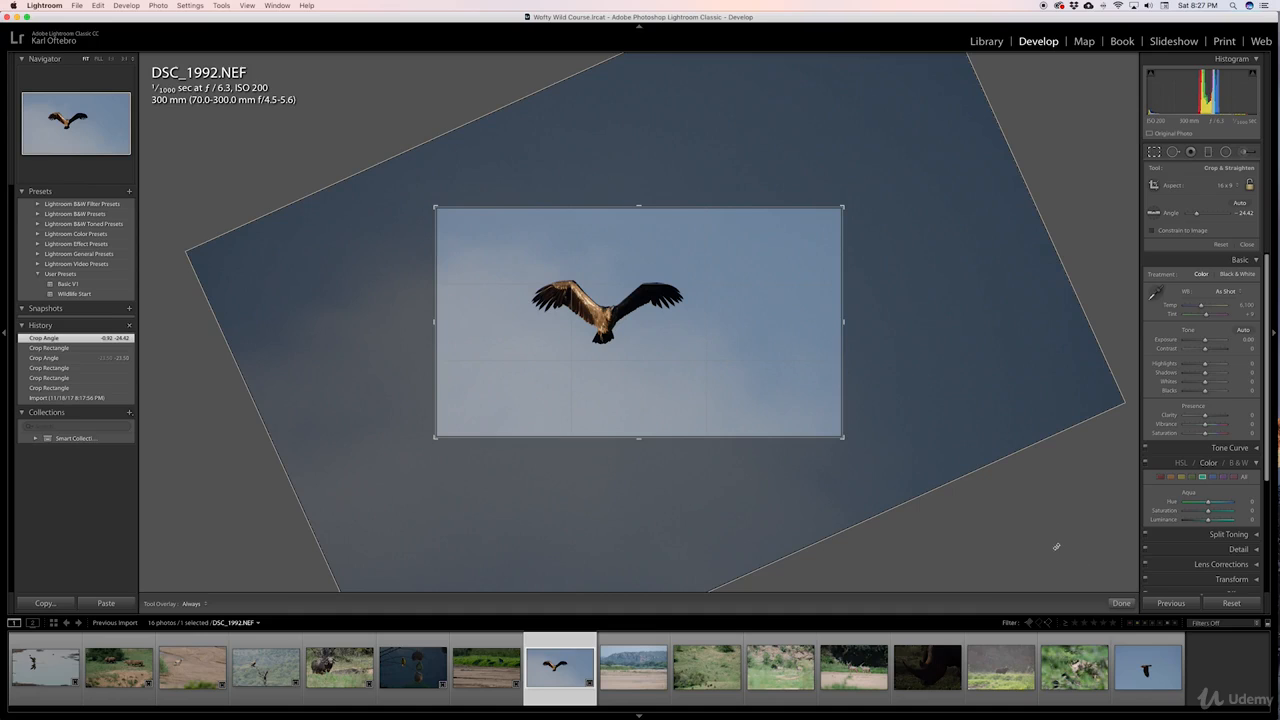
left_click(1120, 604)
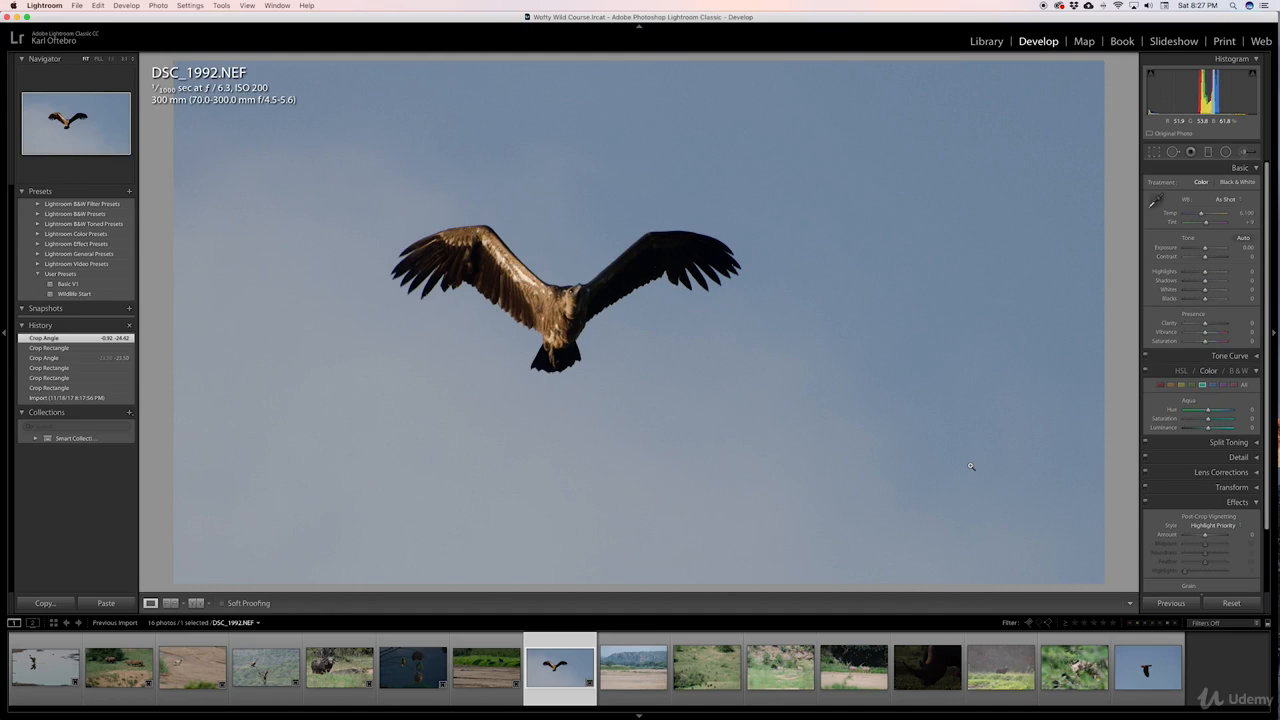
Crop DSC_2157.NEF to trim the foreground sand and both sides around the river landscape, and apply the crop
key("Right")
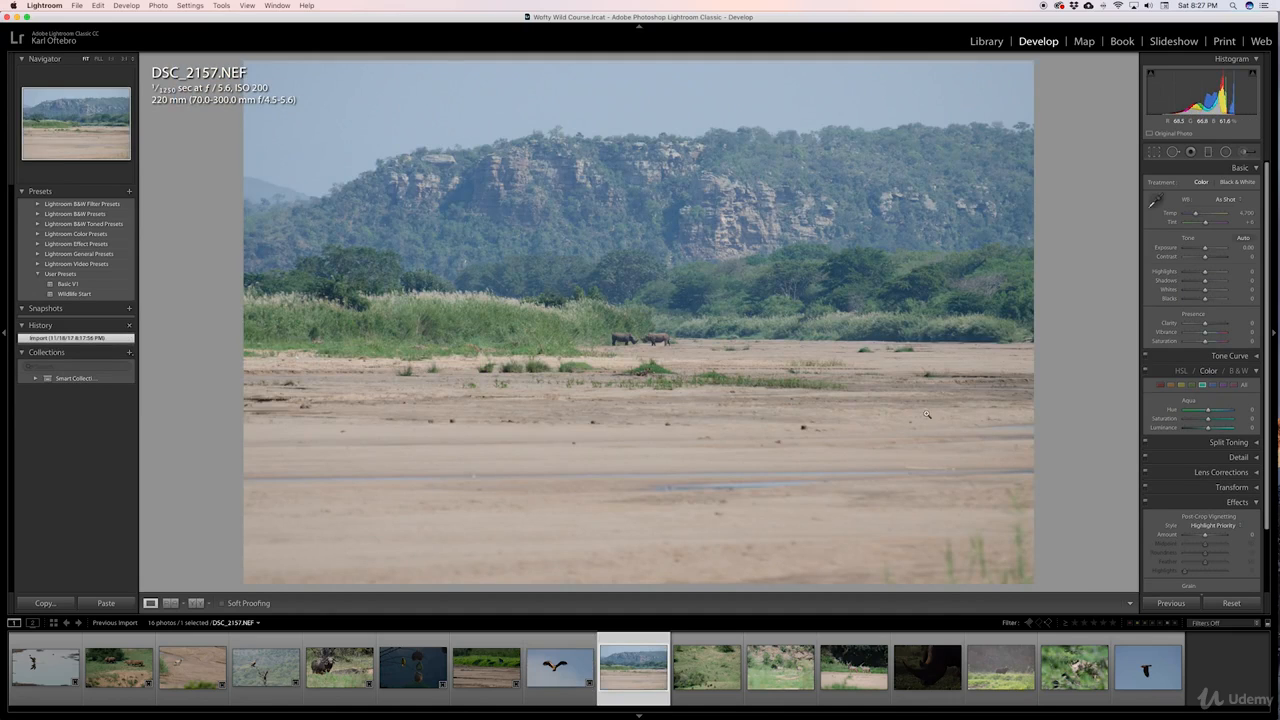
left_click(1154, 154)
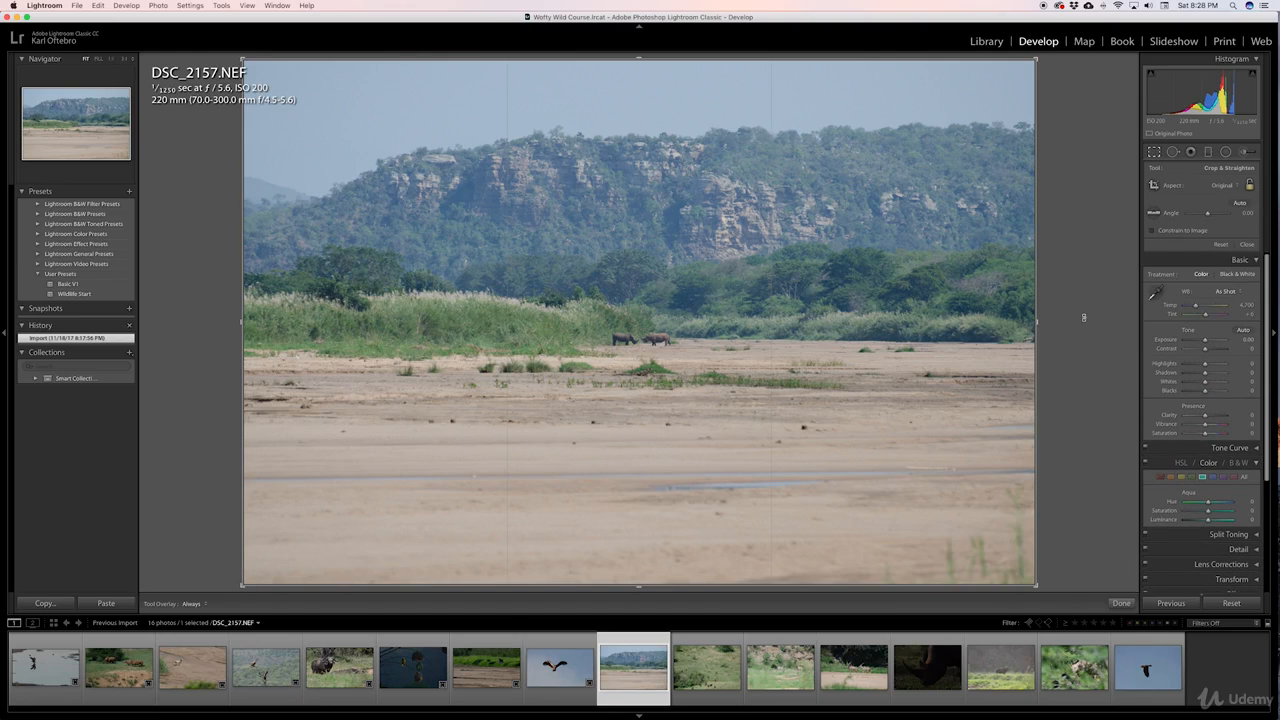
left_click_drag(1036, 585, 975, 512)
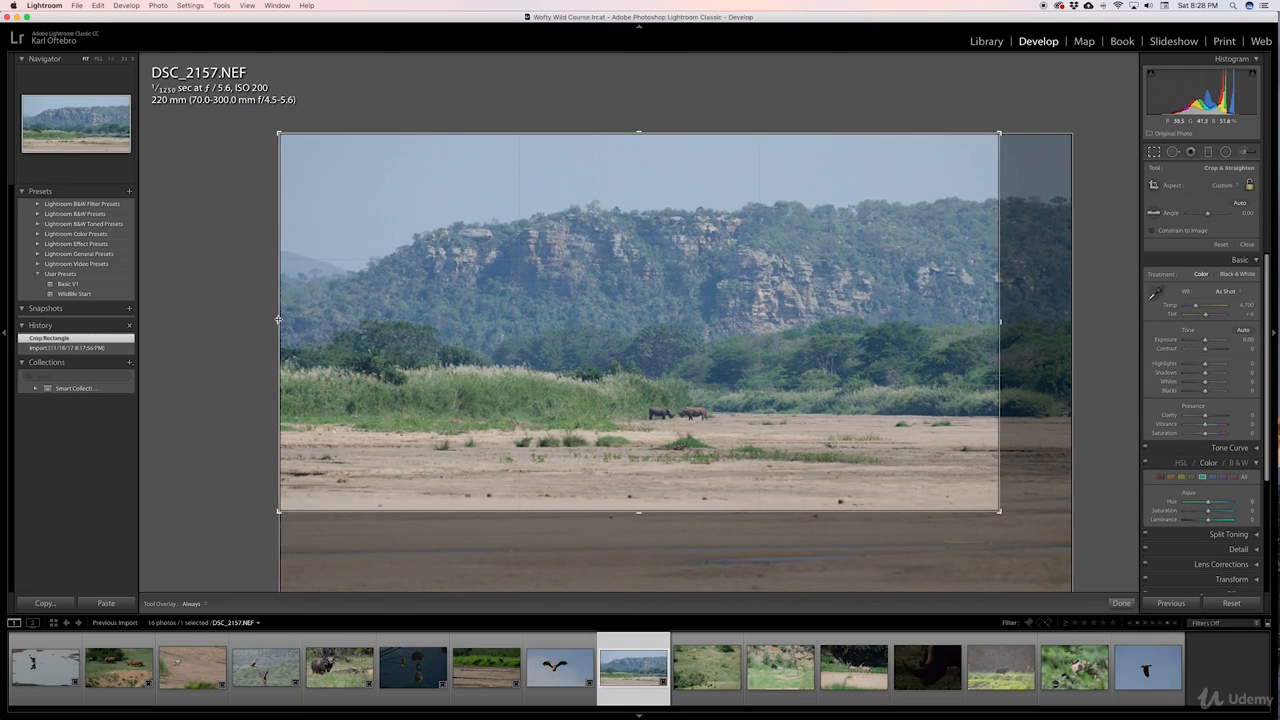
left_click_drag(279, 322, 313, 322)
left_click_drag(641, 511, 641, 524)
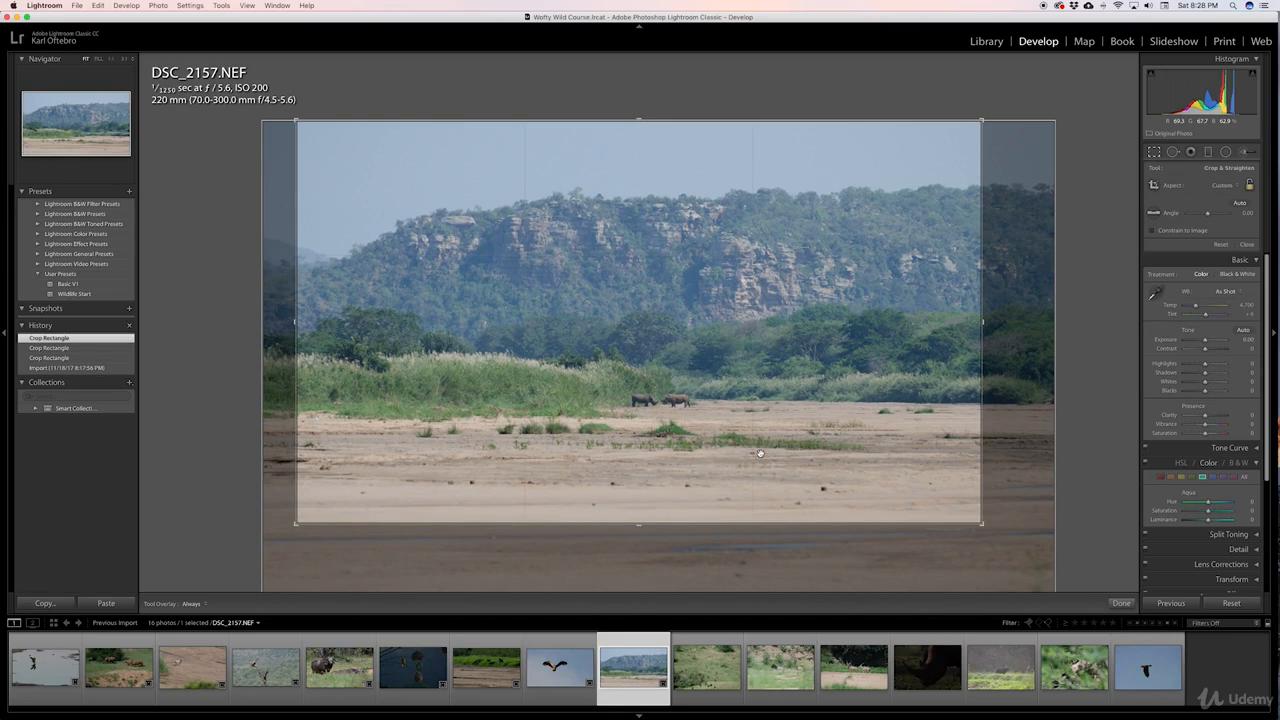
left_click(1121, 603)
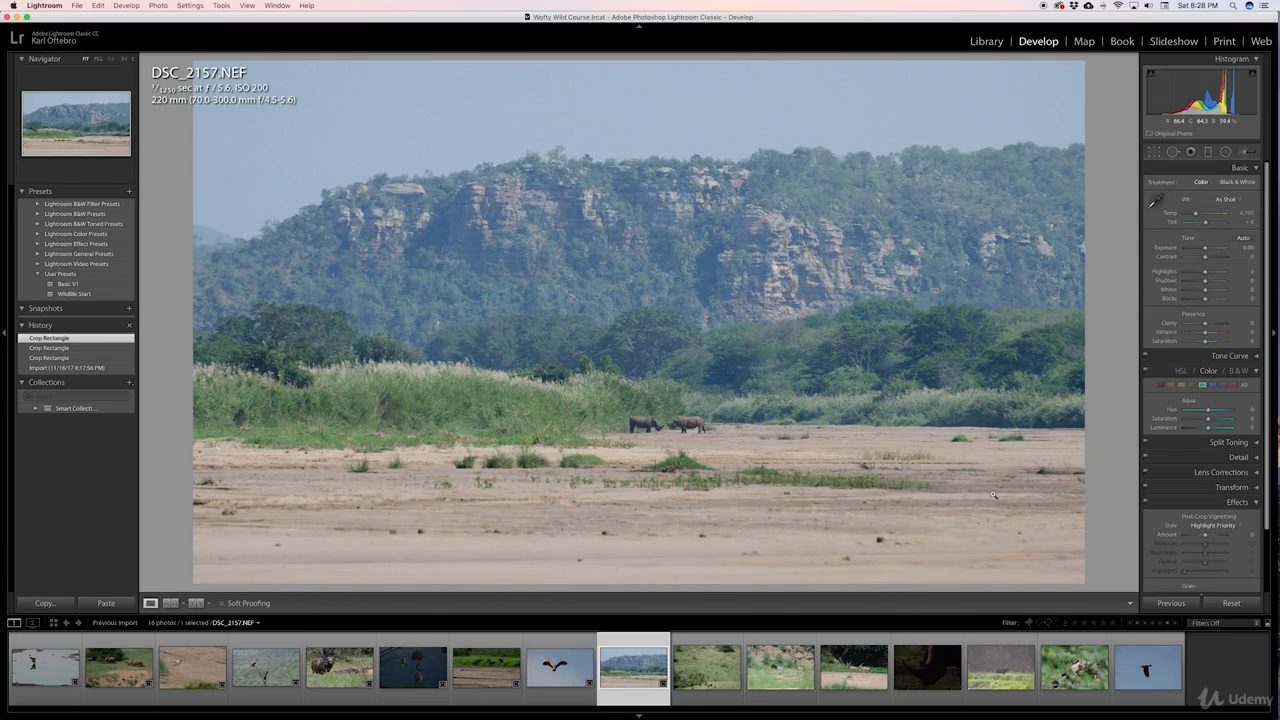
Reframe DSC_2157.NEF so the two animals sit left of centre, include slightly more foreground sand, and apply the crop
left_click(1154, 153)
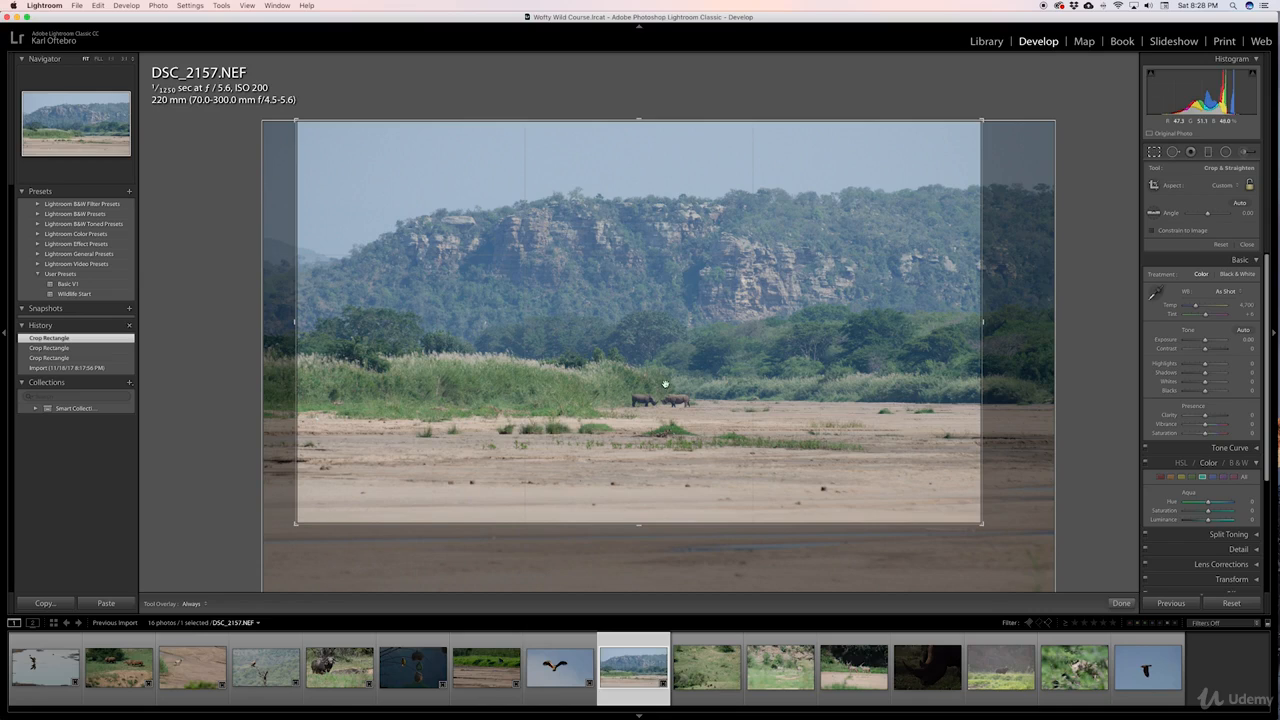
left_click_drag(631, 373, 364, 411)
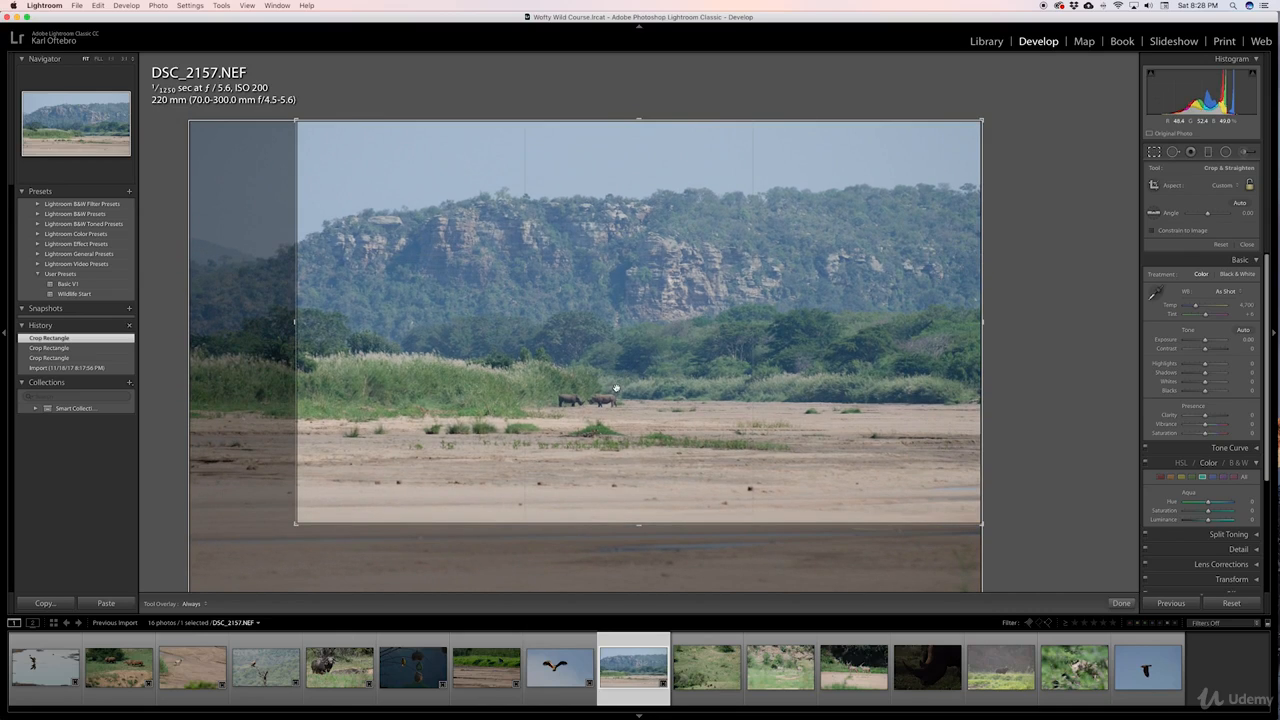
left_click_drag(298, 322, 304, 322)
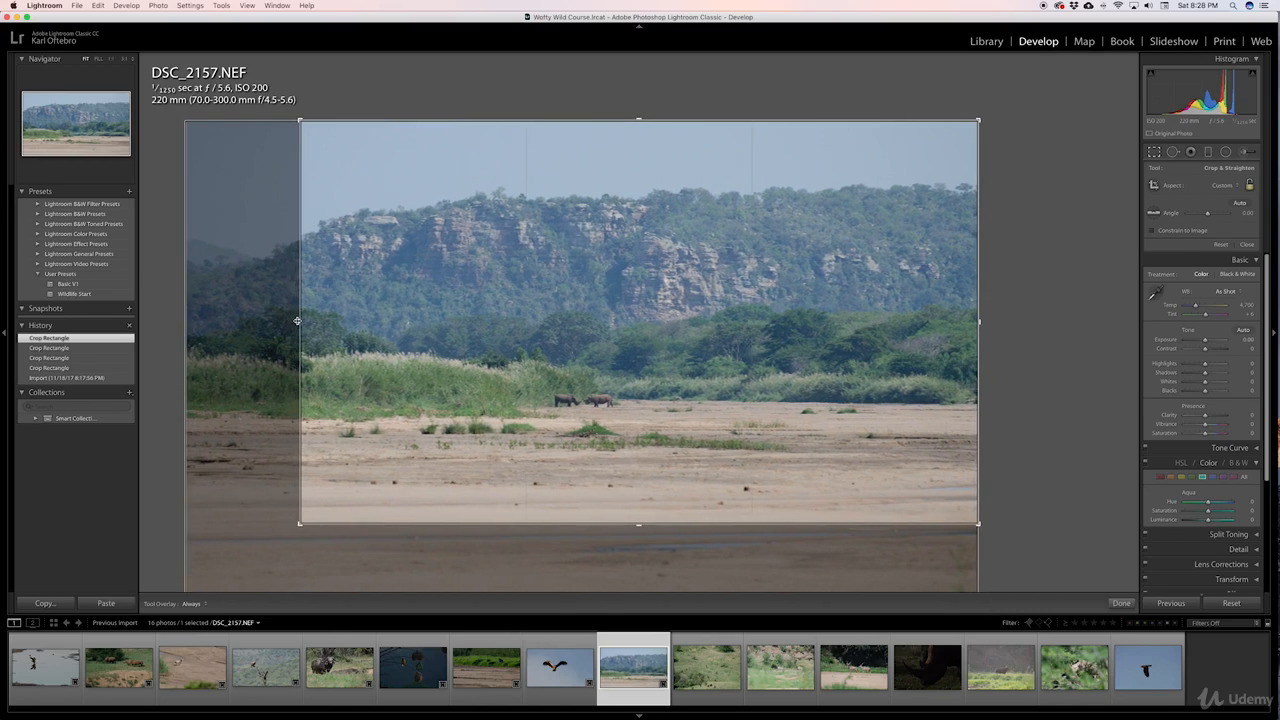
left_click_drag(639, 523, 639, 532)
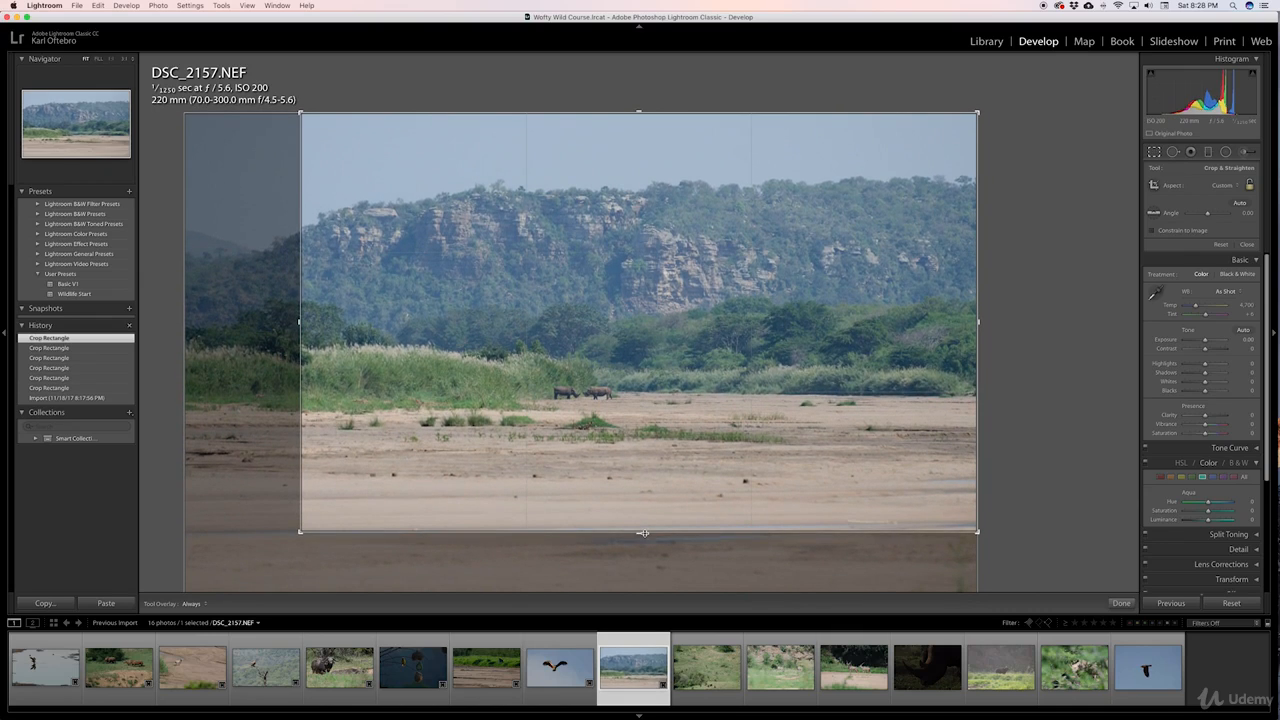
left_click(1117, 603)
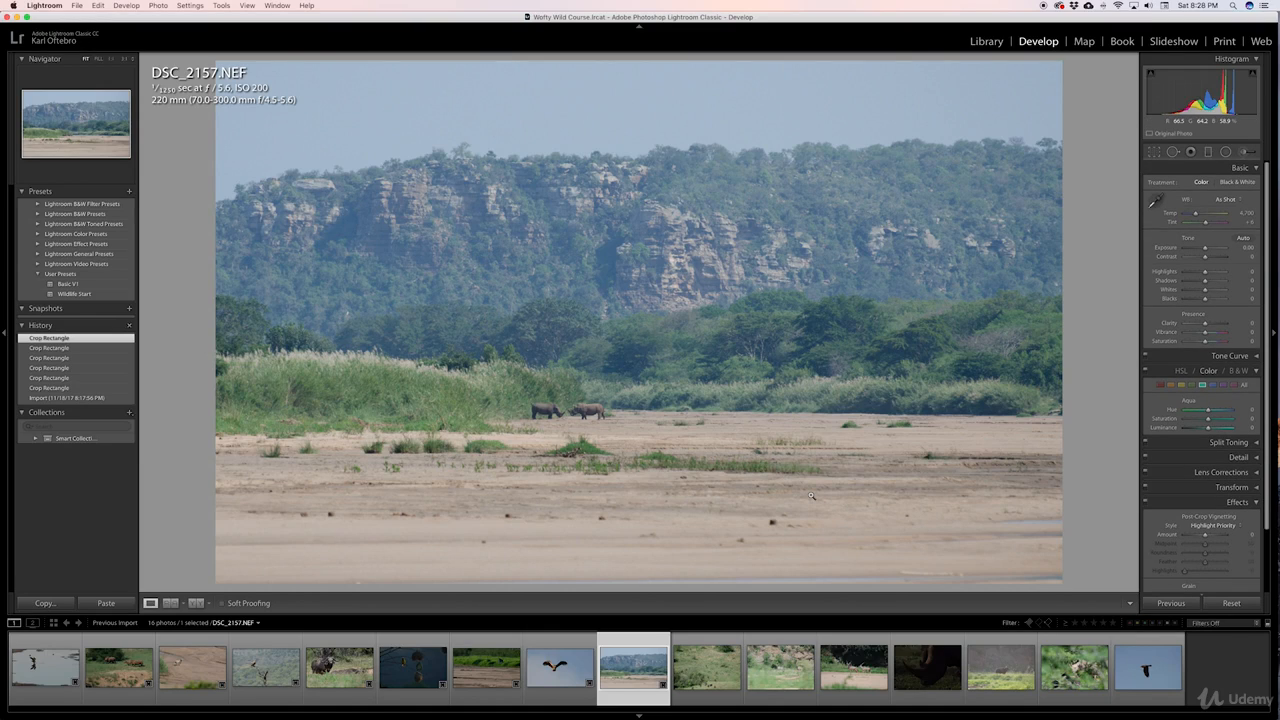
Trim more off the grassy side of DSC_2157.NEF to a 5 x 7 frame, bringing the animals nearer that edge, and apply it
left_click(1154, 152)
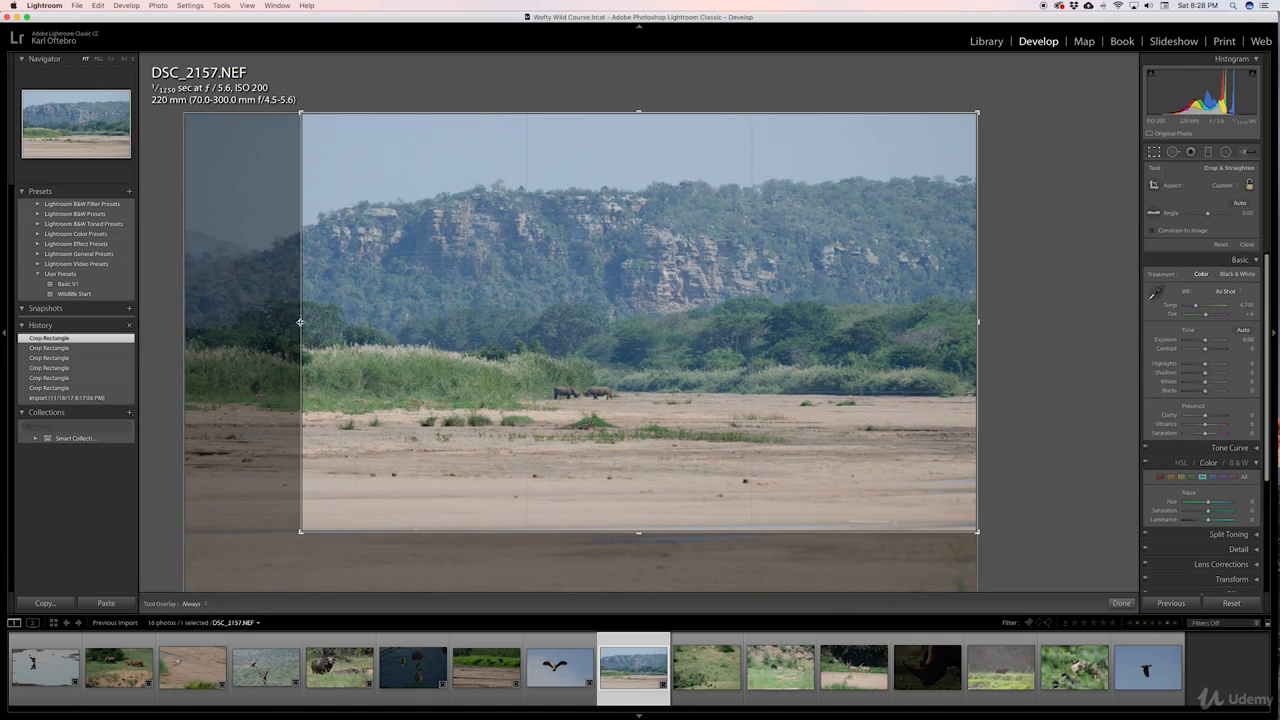
left_click_drag(301, 322, 345, 322)
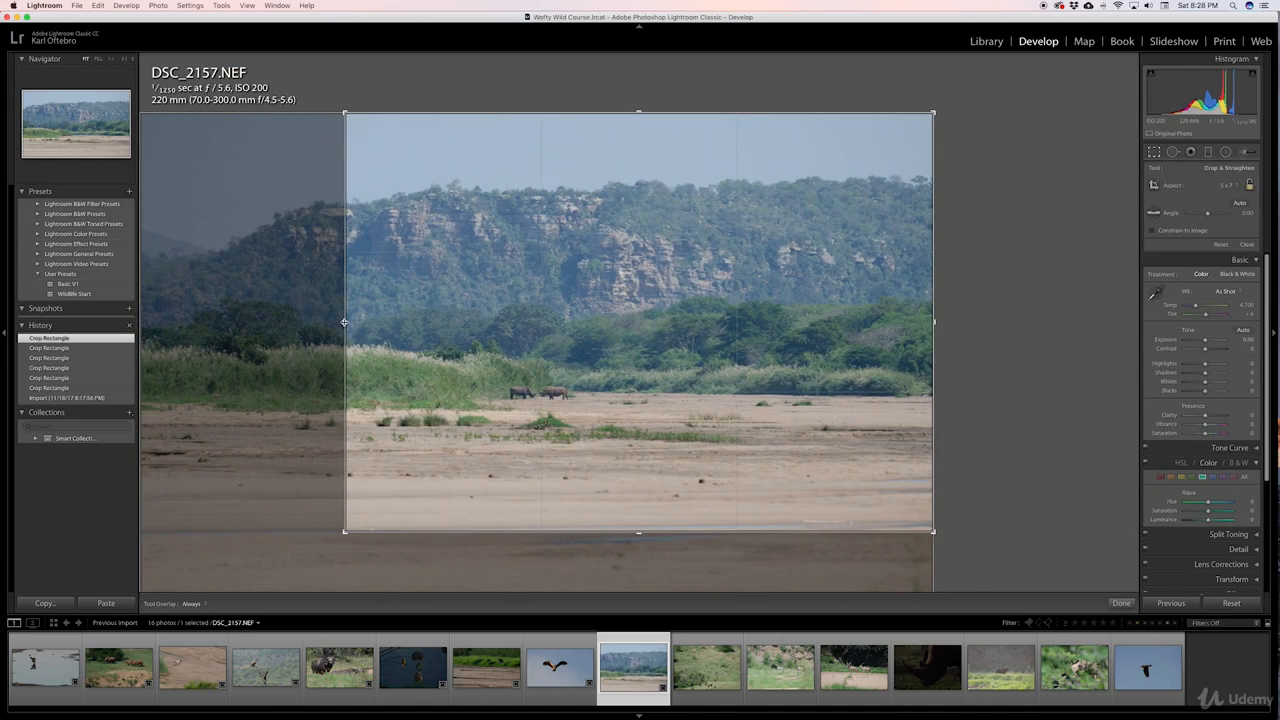
left_click(1121, 604)
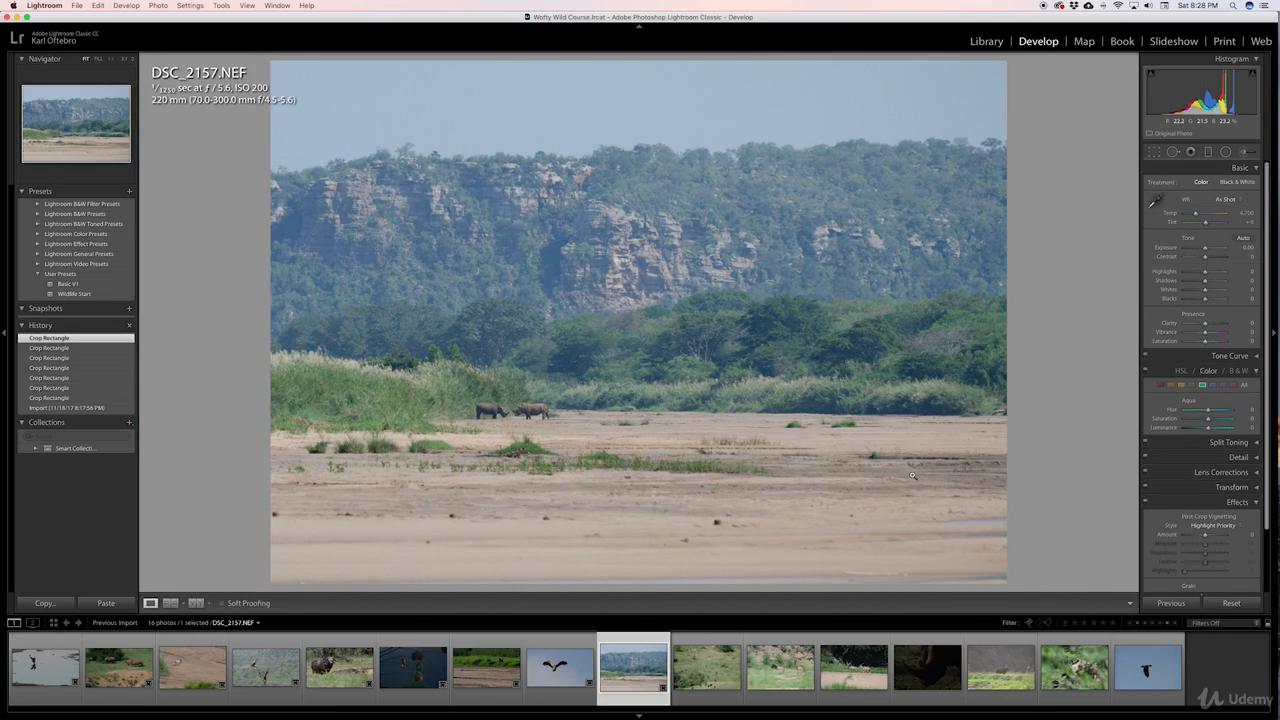
Crop DSC_2194.NEF tighter around the baboons and antelope, removing the upper slope and empty grass beside them, and apply the crop
key("Right")
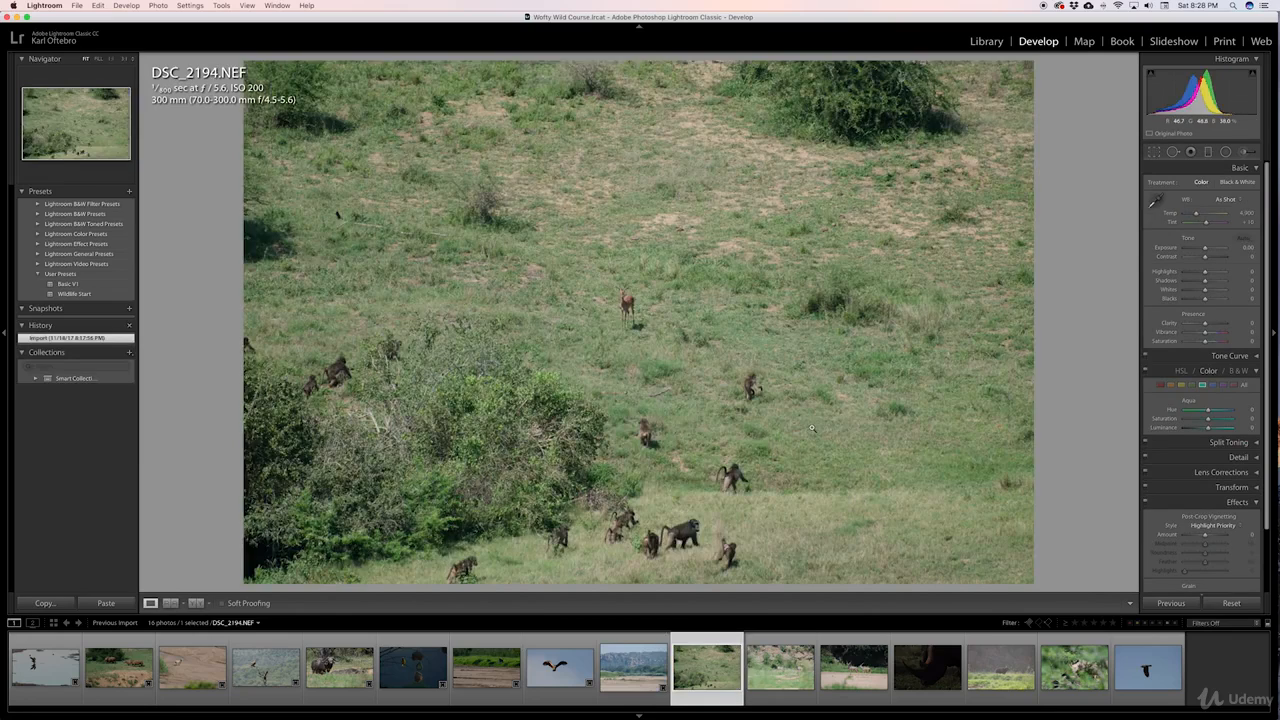
left_click(1153, 152)
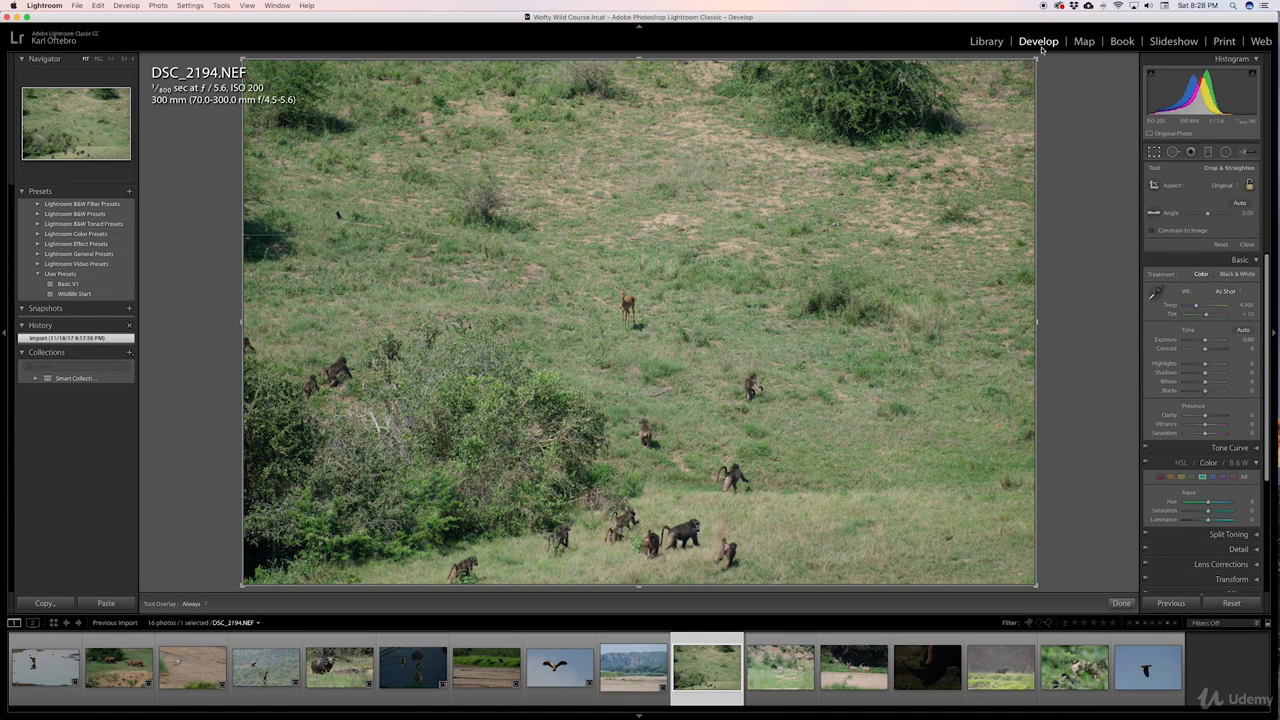
left_click_drag(1034, 60, 928, 116)
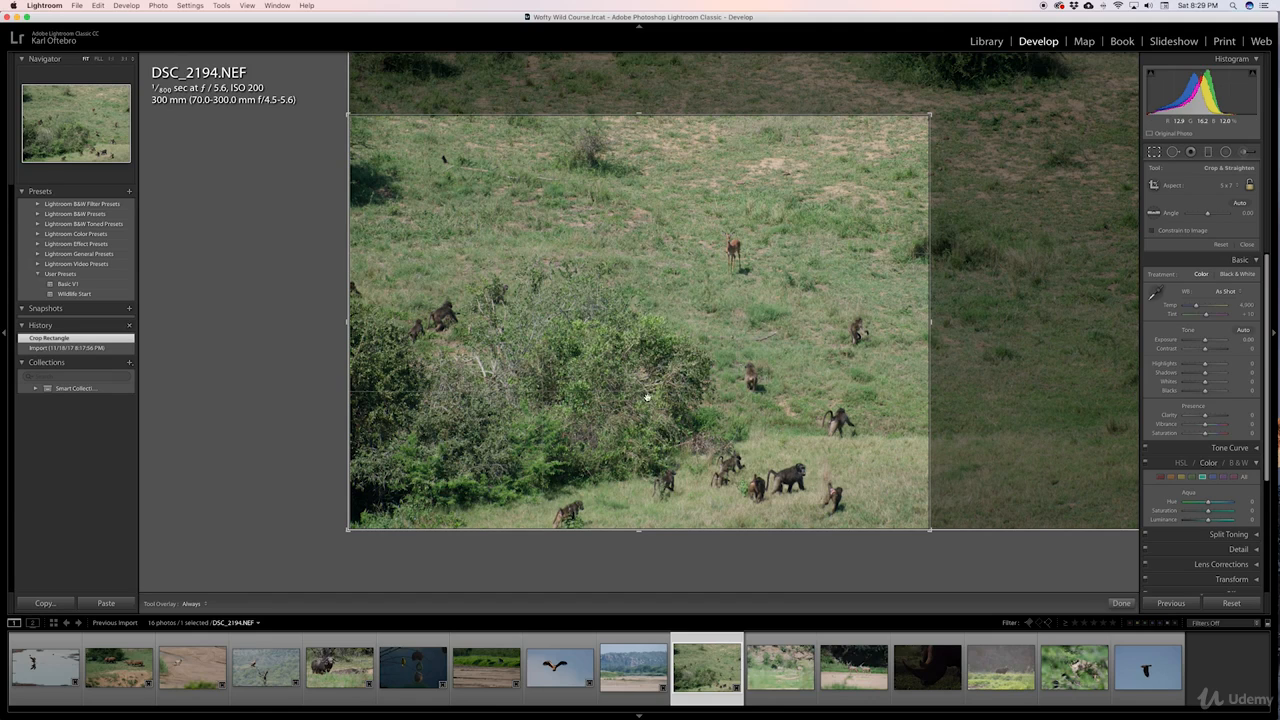
left_click_drag(946, 289, 948, 112)
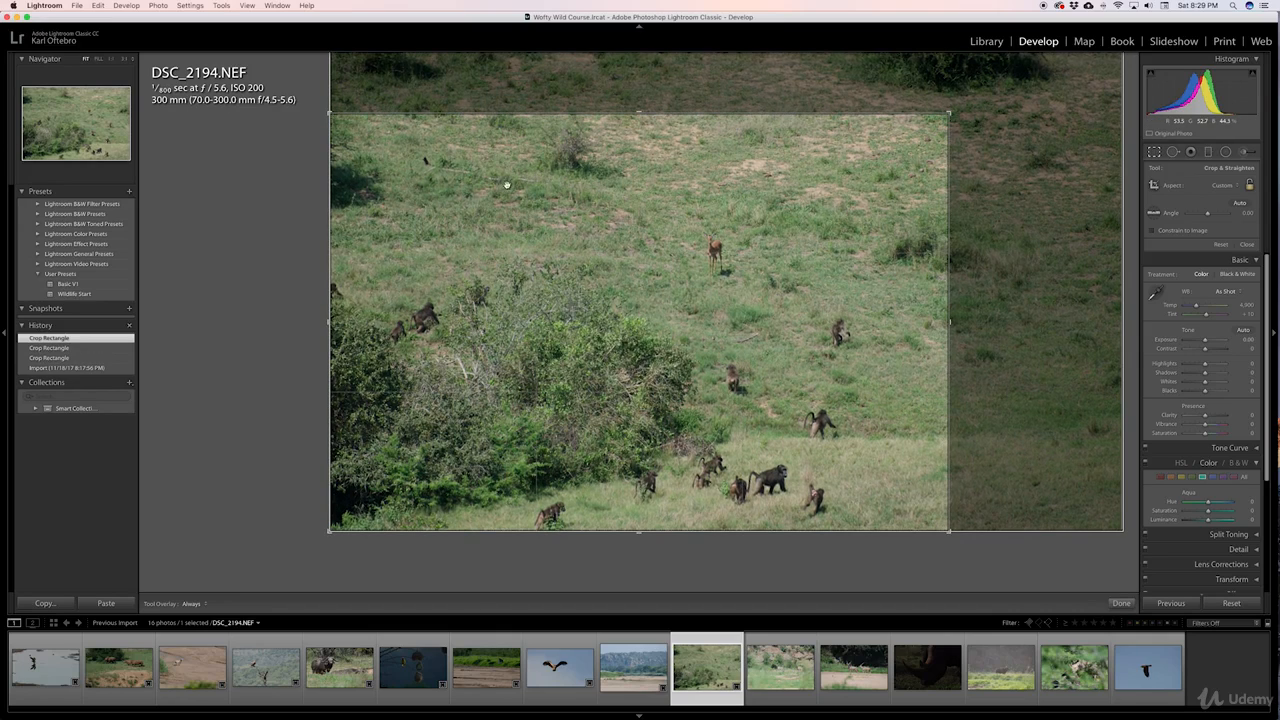
left_click(1122, 603)
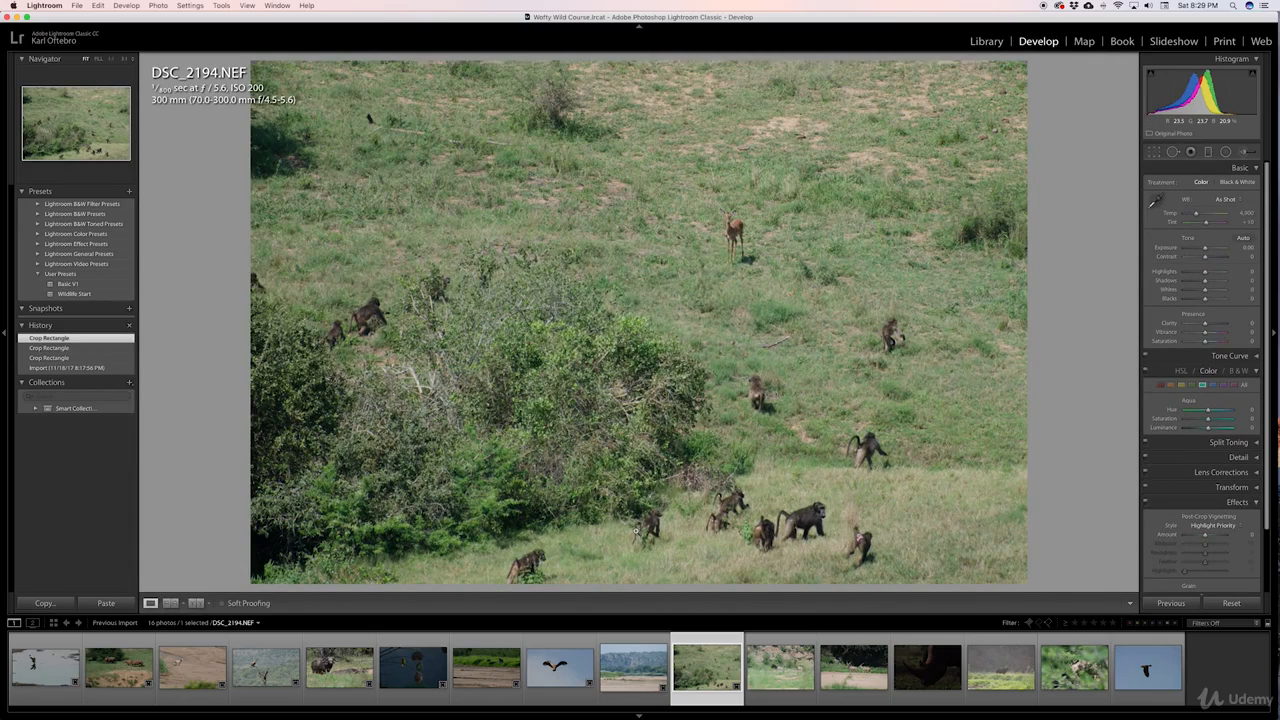
Review the composition of the cropped photos DSC_1679.NEF, DSC_1461.NEF and DSC_2157.NEF
left_click(189, 665)
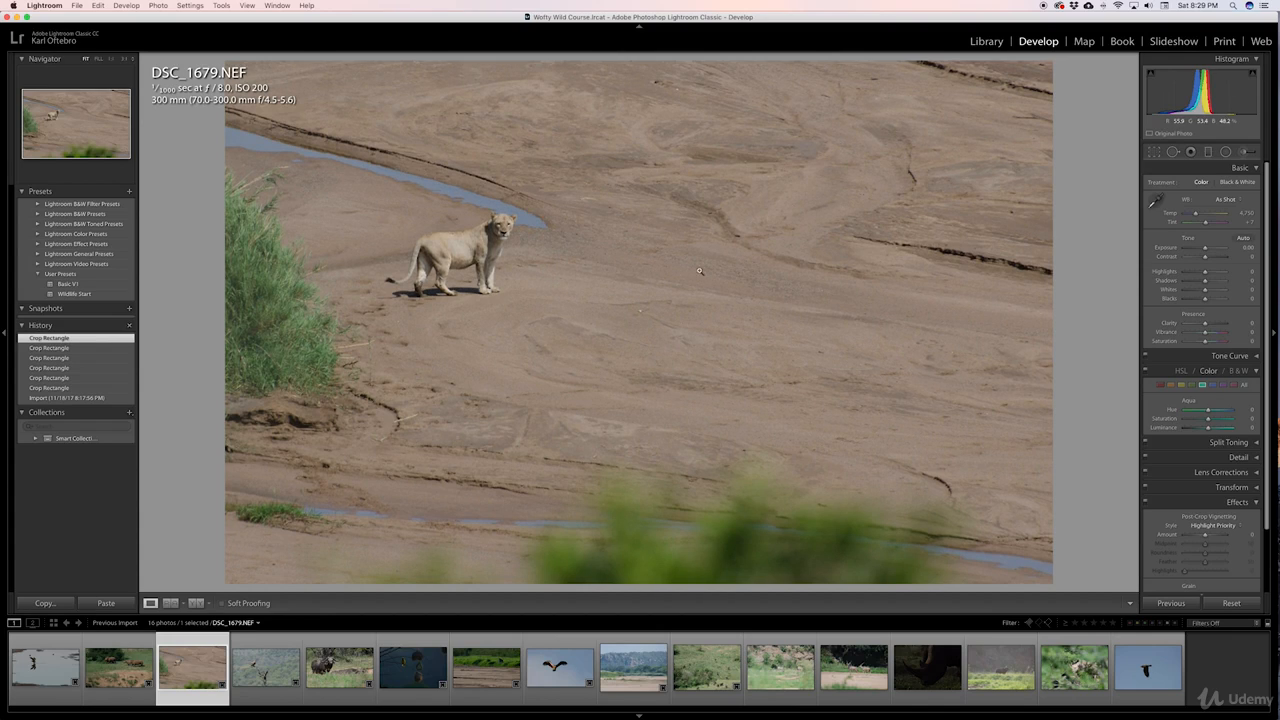
left_click(45, 667)
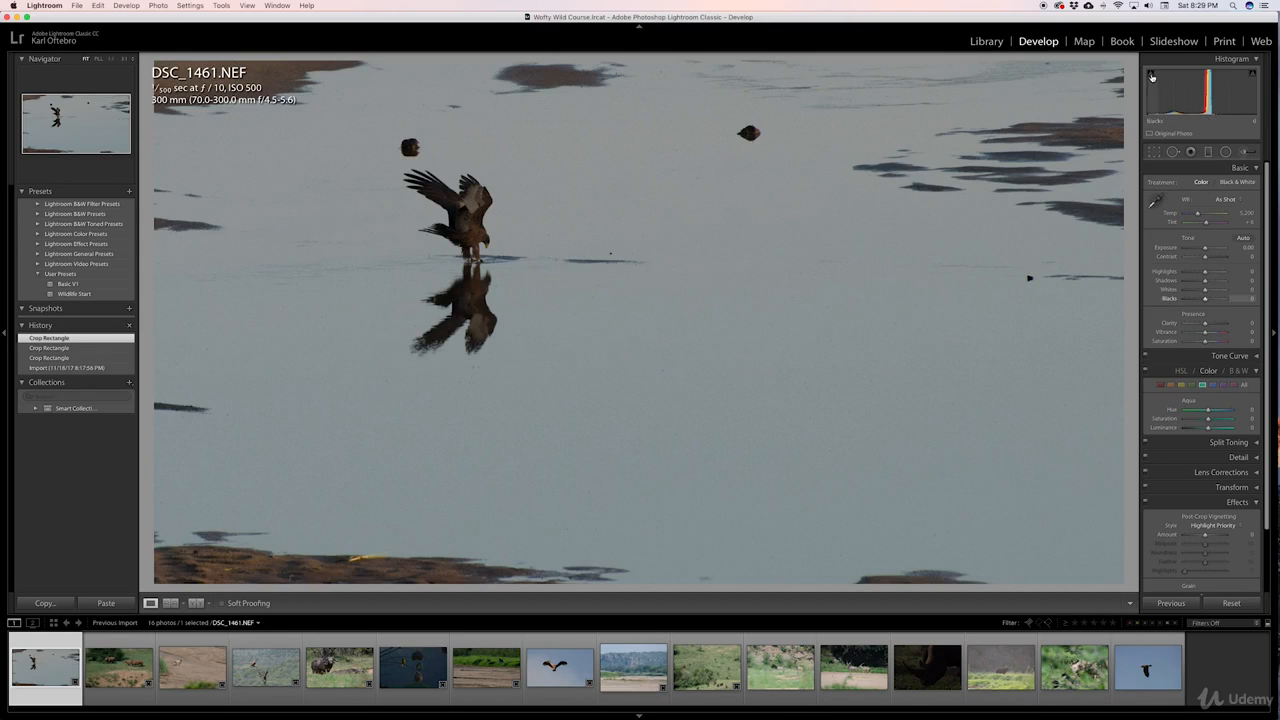
left_click(636, 667)
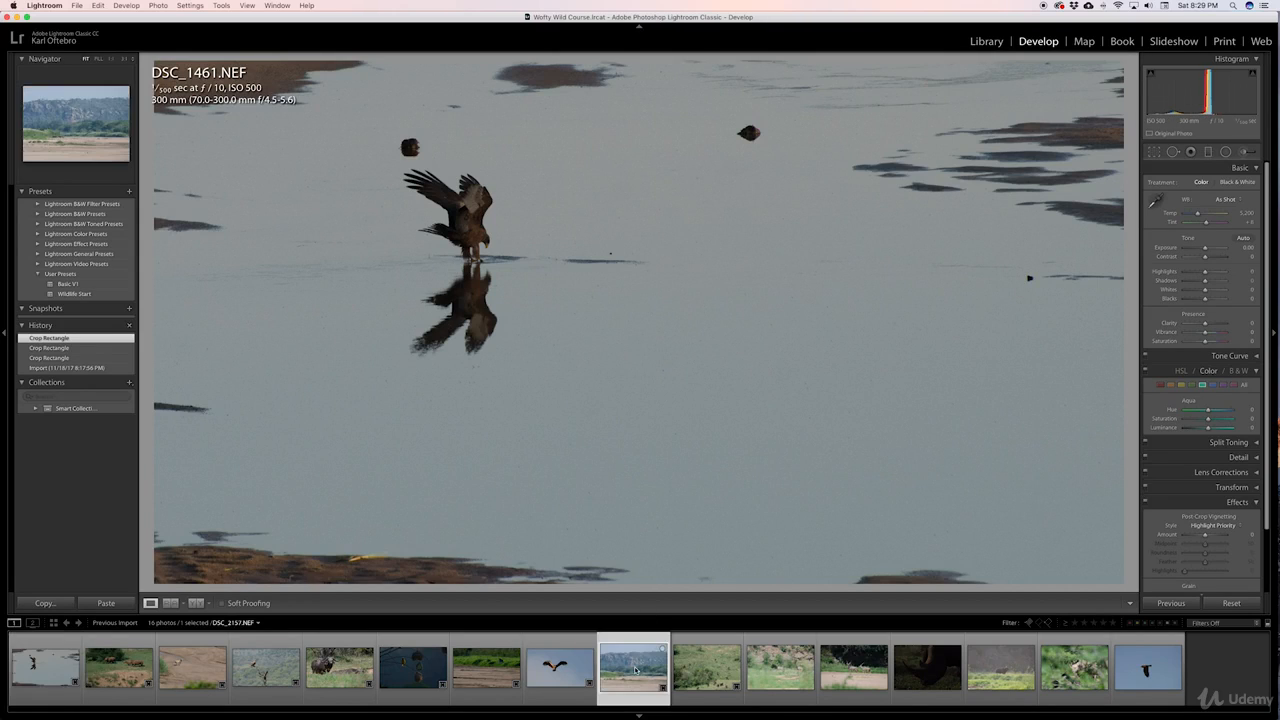